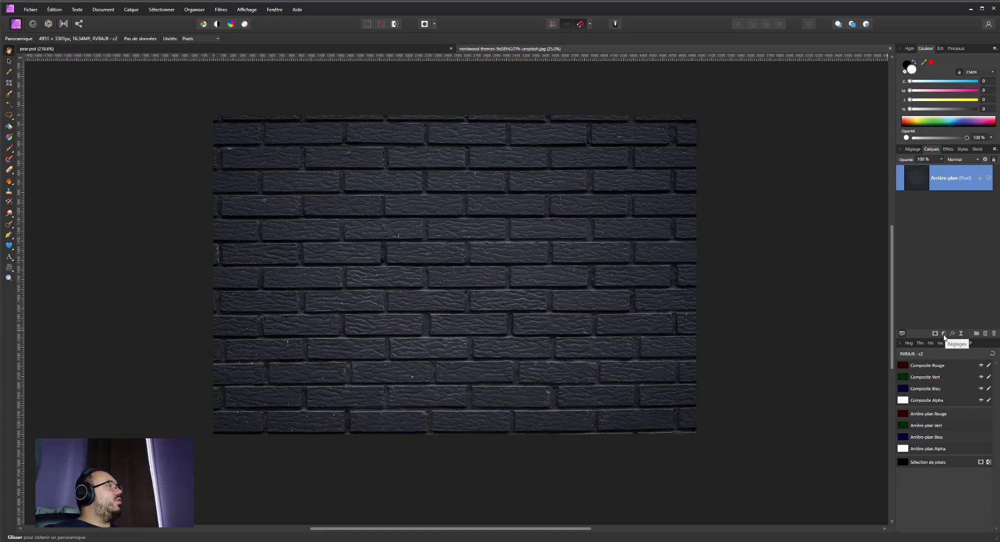
Step: Add a Levels adjustment to the brick wall with the black level at 10% and the white level at 82%
left_click(945, 335)
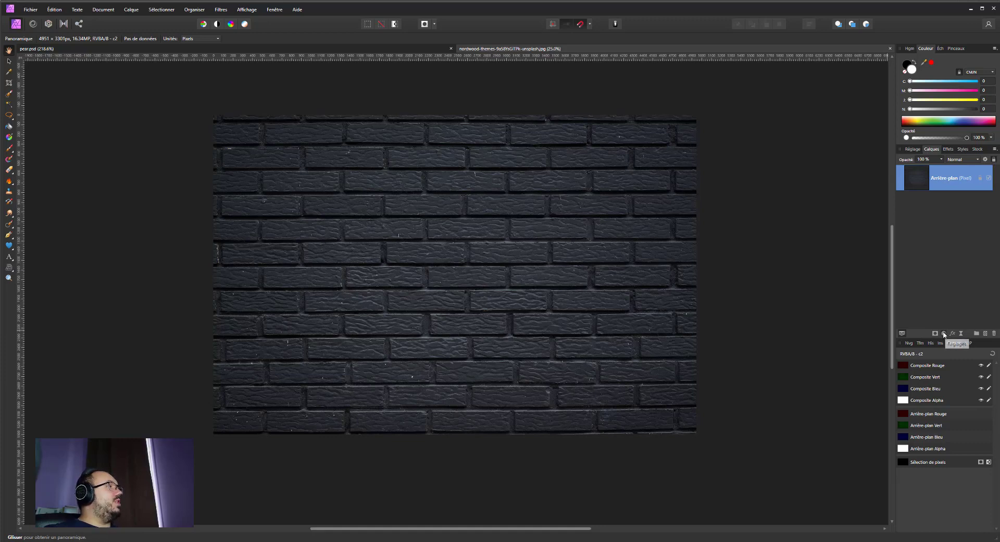
left_click(922, 343)
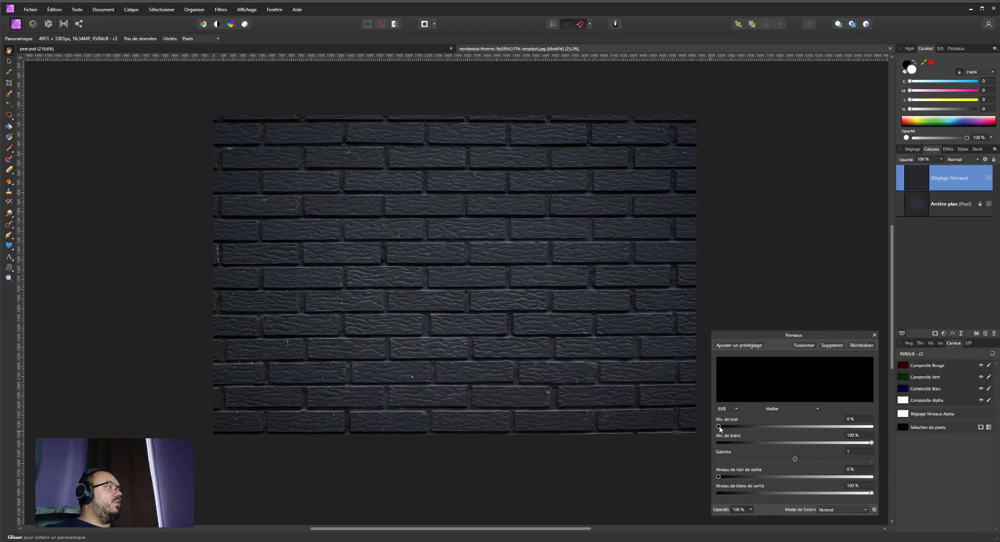
left_click_drag(718, 426, 727, 426)
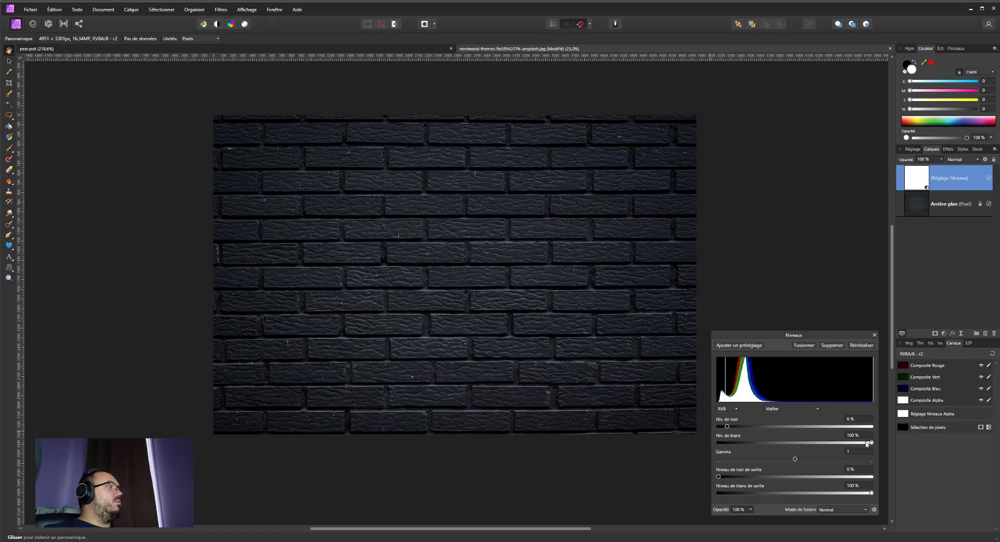
left_click_drag(868, 444, 795, 459)
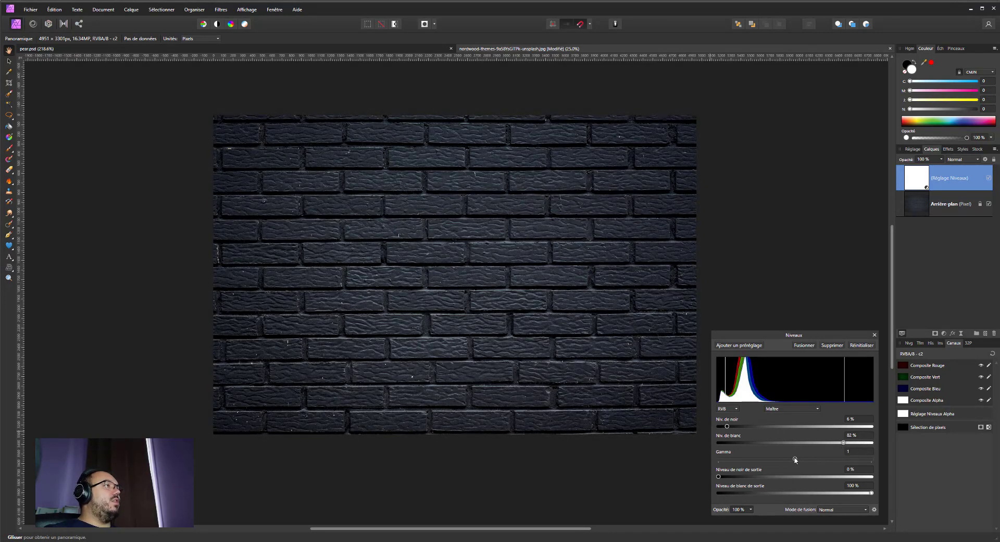
left_click_drag(728, 426, 735, 426)
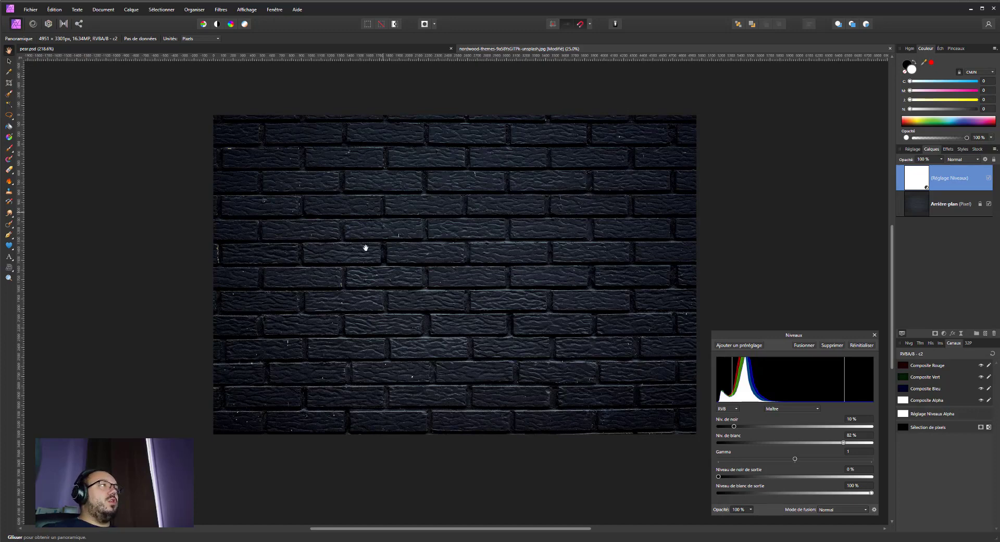
Step: Try to paint the middle of the Levels adjustment's mask with the soft 689 px Paint Brush
left_click(12, 149)
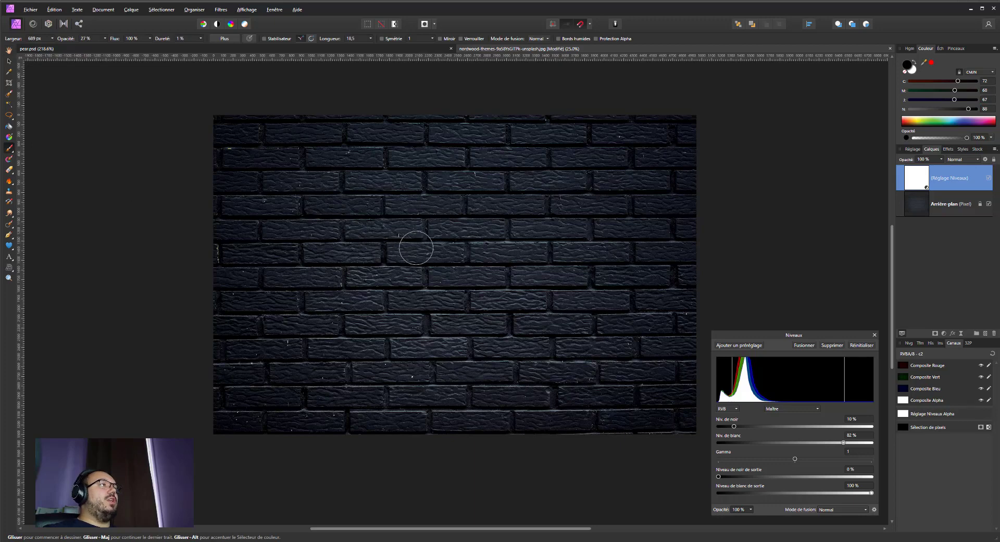
left_click(414, 245, "alt")
left_click_drag(423, 247, 460, 241)
key("ctrl+alt")
key("ctrl+alt+shift")
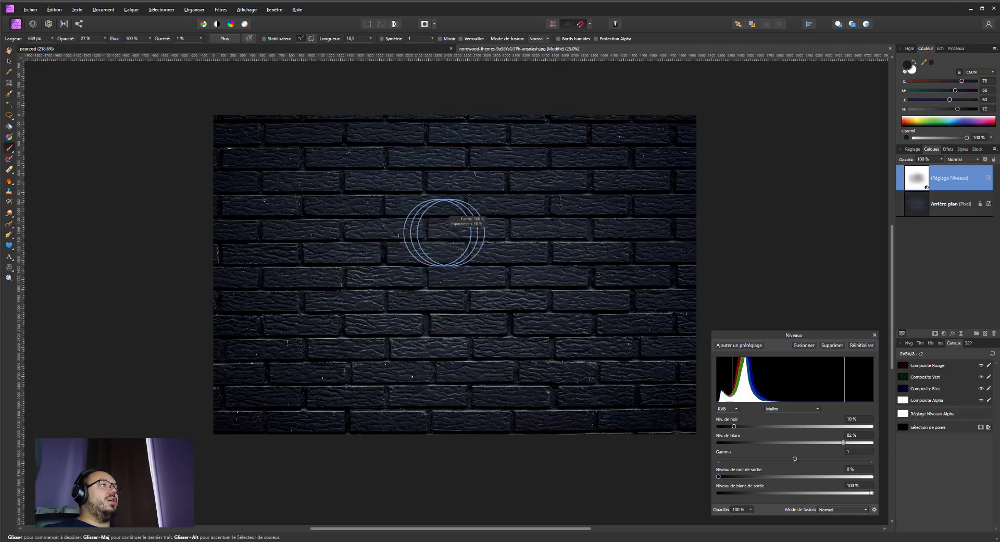
left_click_drag(426, 254, 426, 254)
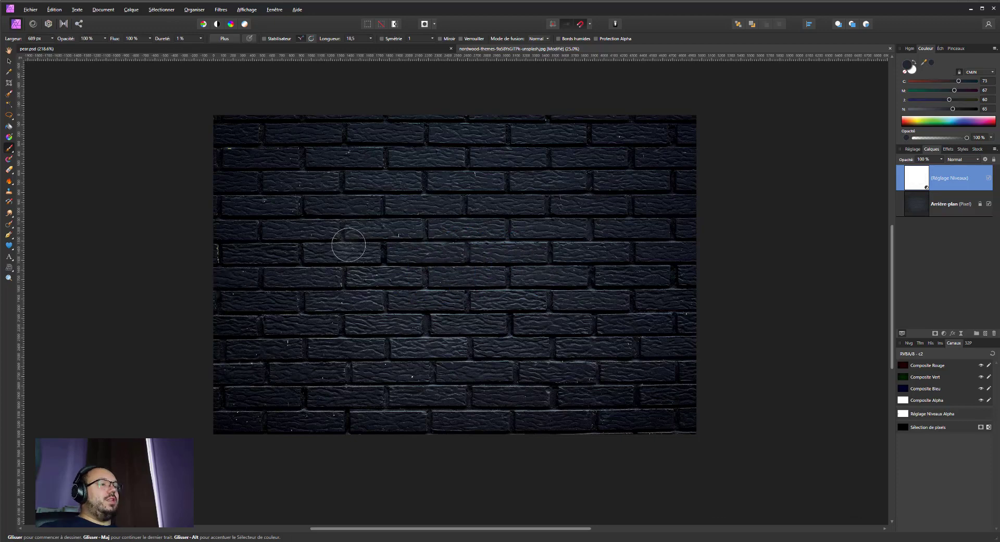
mouse_move(442, 237)
left_mouse_down()
mouse_move(443, 310)
mouse_move(474, 310)
mouse_move(443, 310)
mouse_move(474, 310)
mouse_move(474, 258)
mouse_move(474, 309)
left_mouse_up()
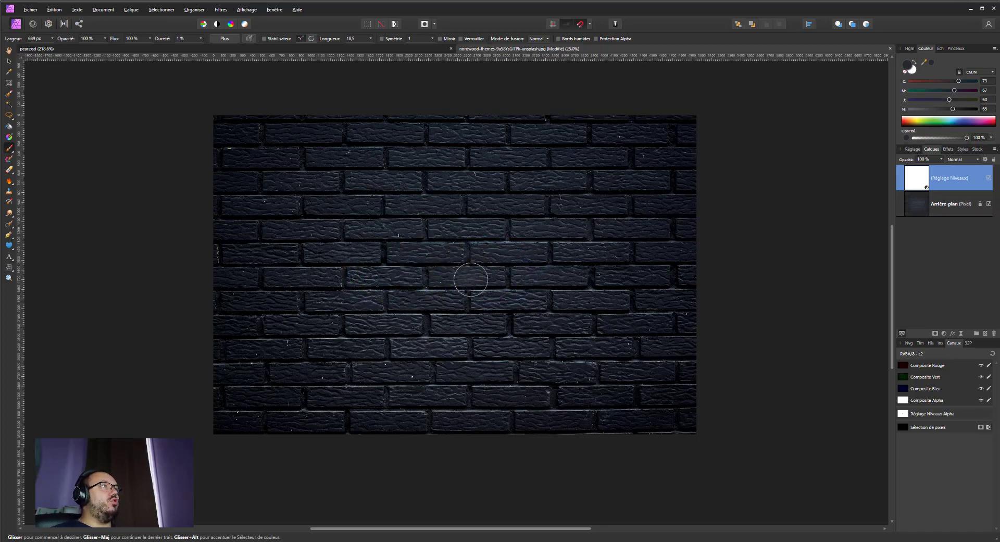
Step: Dab the Levels mask near the wall's centre with a 2180 px brush, raising the paint colour's black component to 100
left_click(52, 39)
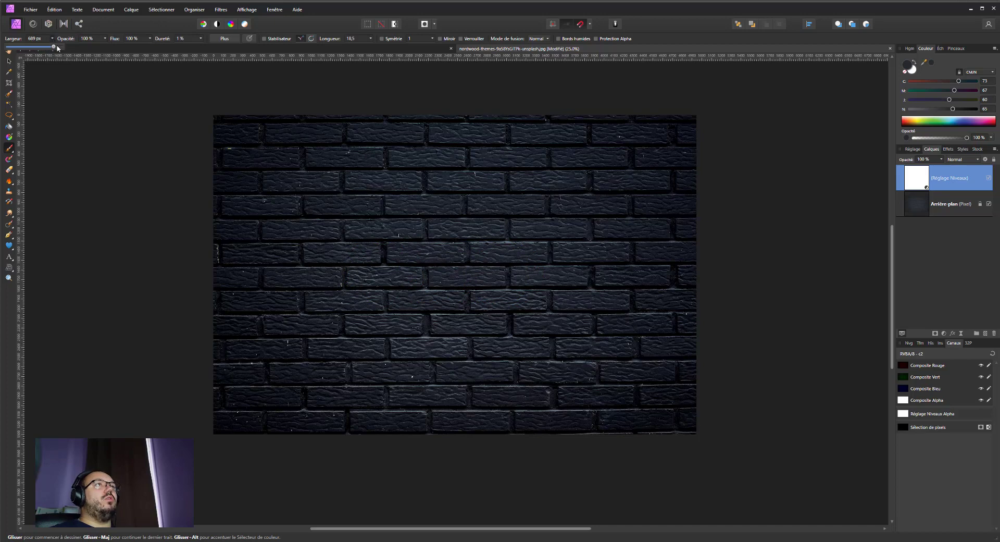
left_click_drag(55, 47, 58, 47)
left_click(442, 263)
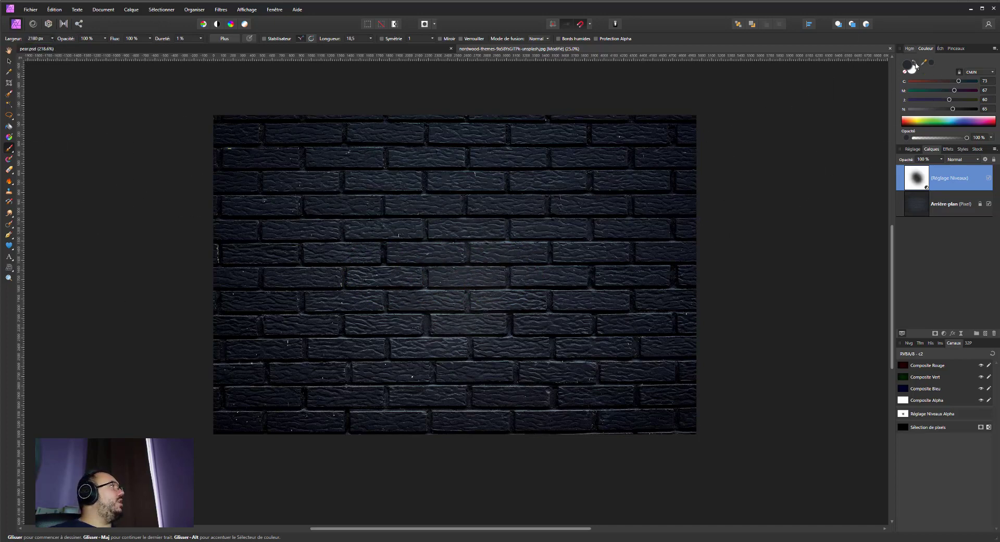
left_click_drag(953, 109, 976, 109)
mouse_move(625, 234)
left_mouse_down()
mouse_move(414, 212)
mouse_move(438, 305)
mouse_move(460, 216)
mouse_move(470, 338)
left_mouse_up()
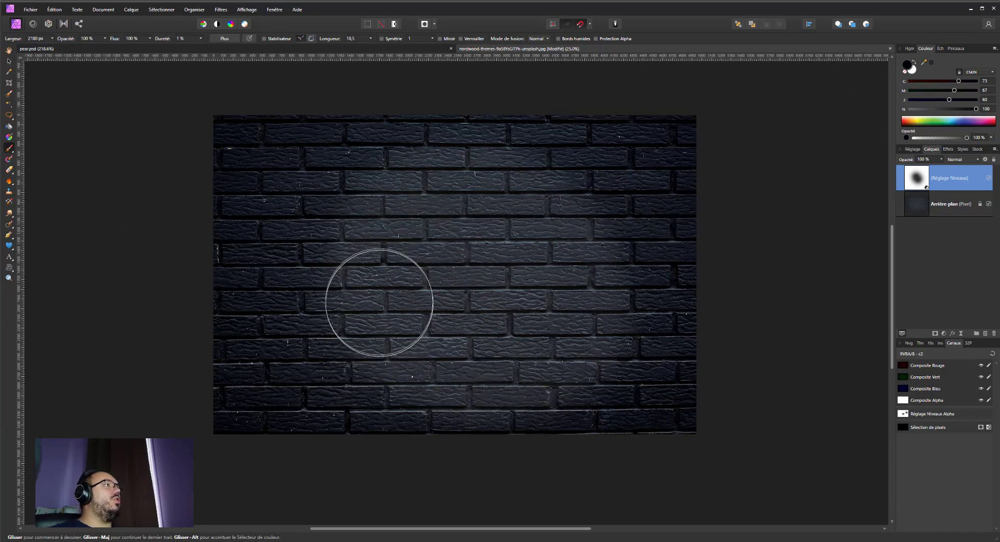
key("ctrl+z")
left_click(391, 199)
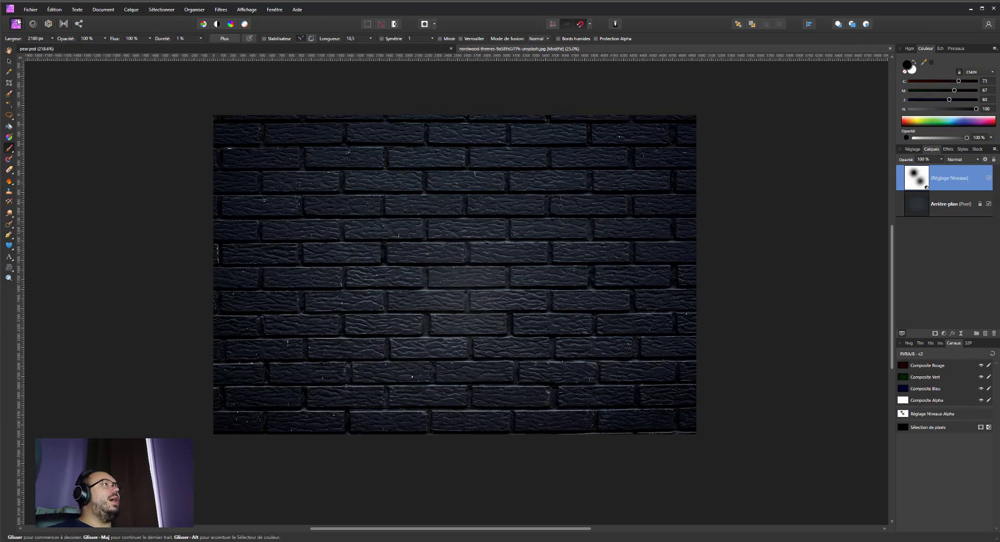
Step: Enlarge the brush to 4096 px and dab black repeatedly at the centre of the Levels mask to lighten the wall's middle
left_click(52, 39)
left_click_drag(54, 48, 60, 48)
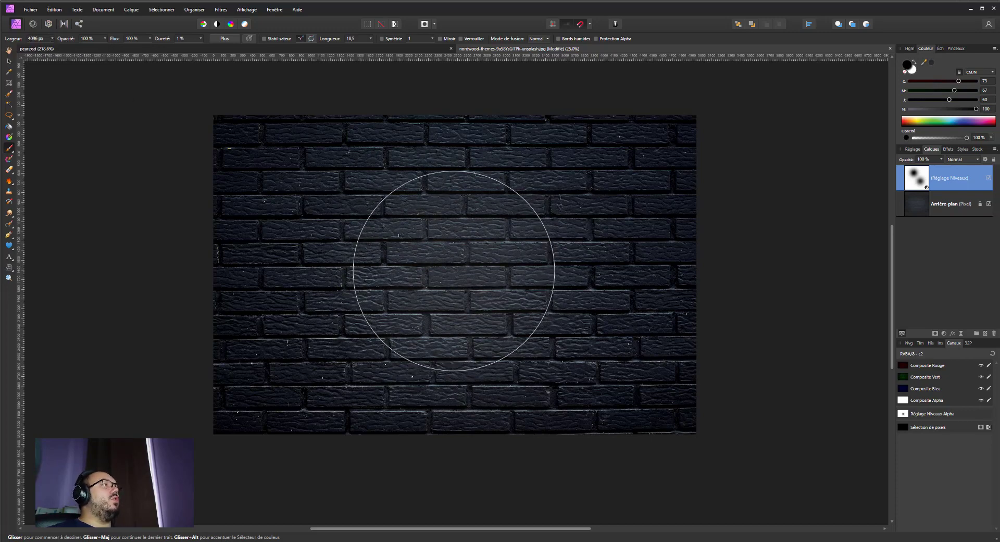
left_click(451, 275)
left_click(454, 272)
left_click(450, 280)
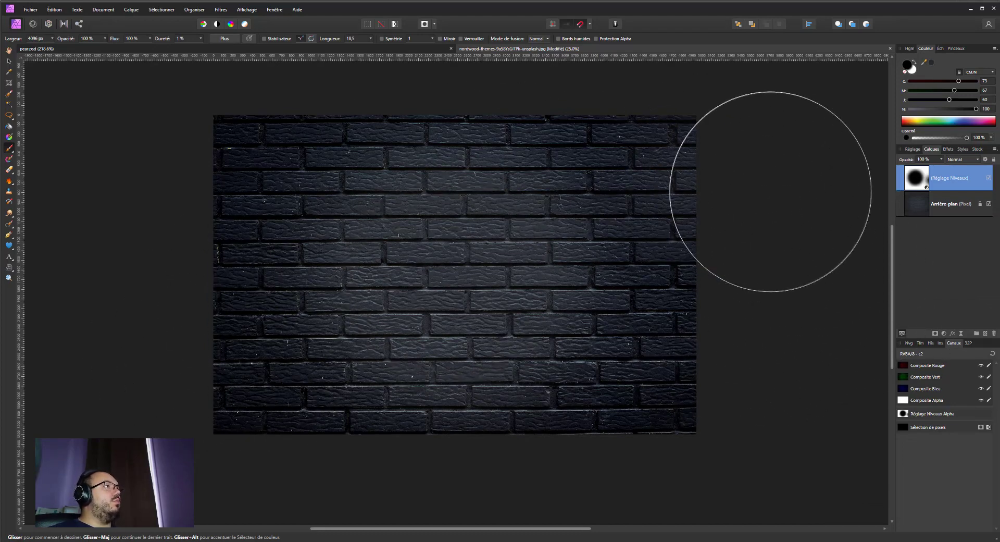
Step: Add a Recolor adjustment with a hue of 200.2° and lower its opacity to 15%
left_click(944, 334)
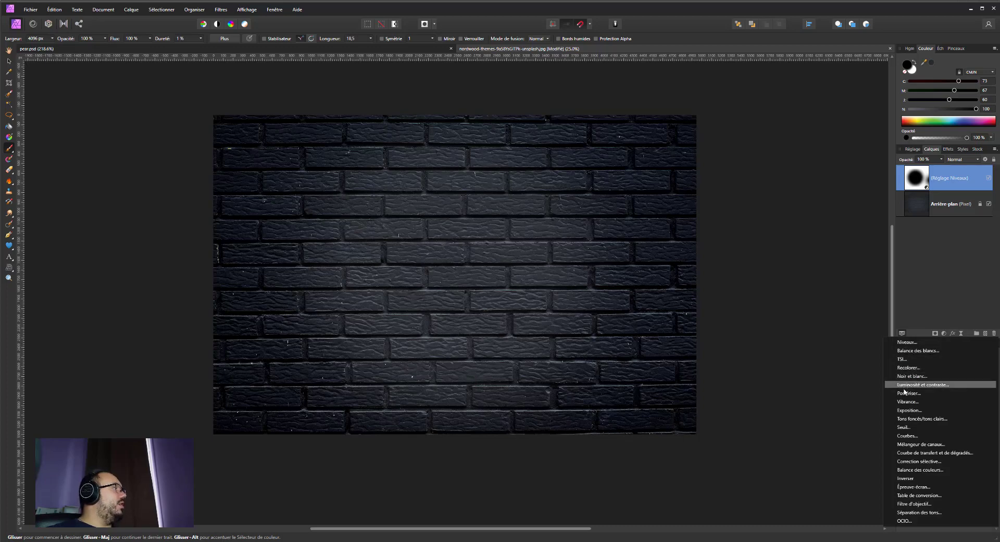
left_click(907, 368)
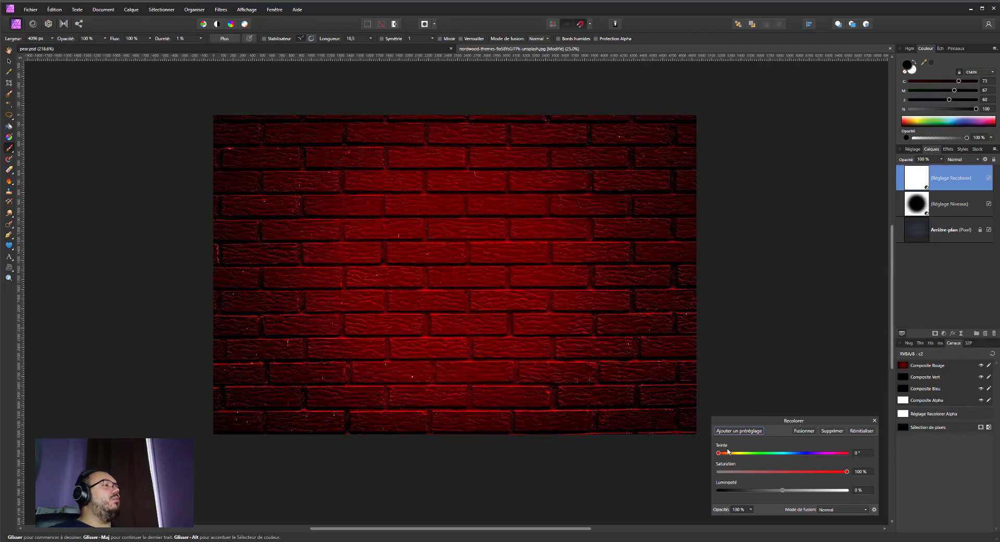
left_click_drag(742, 454, 796, 454)
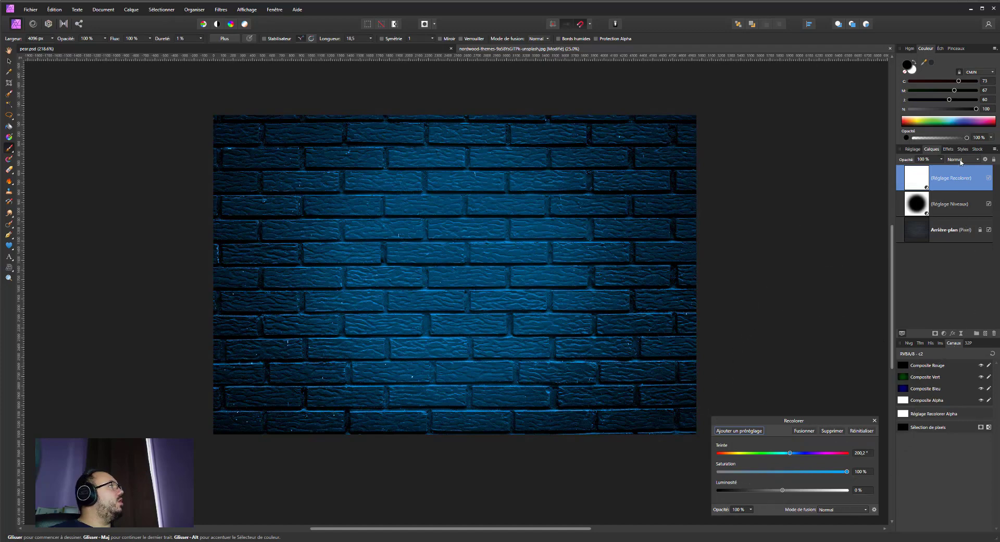
left_click(942, 160)
left_click_drag(927, 169, 897, 170)
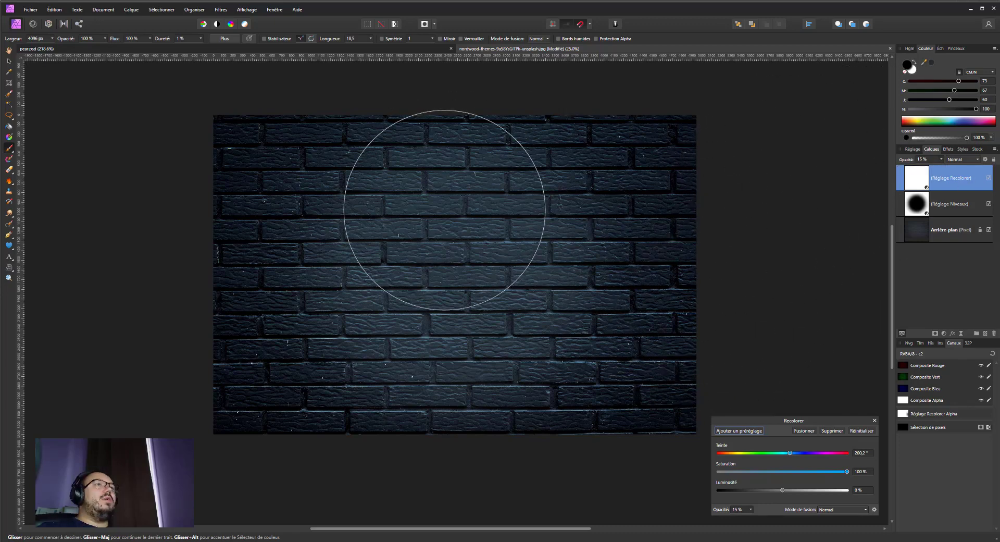
Step: Copy the entire pear artwork from pear.psd and paste it into the brick wall document
left_click(9, 61)
left_click(401, 49)
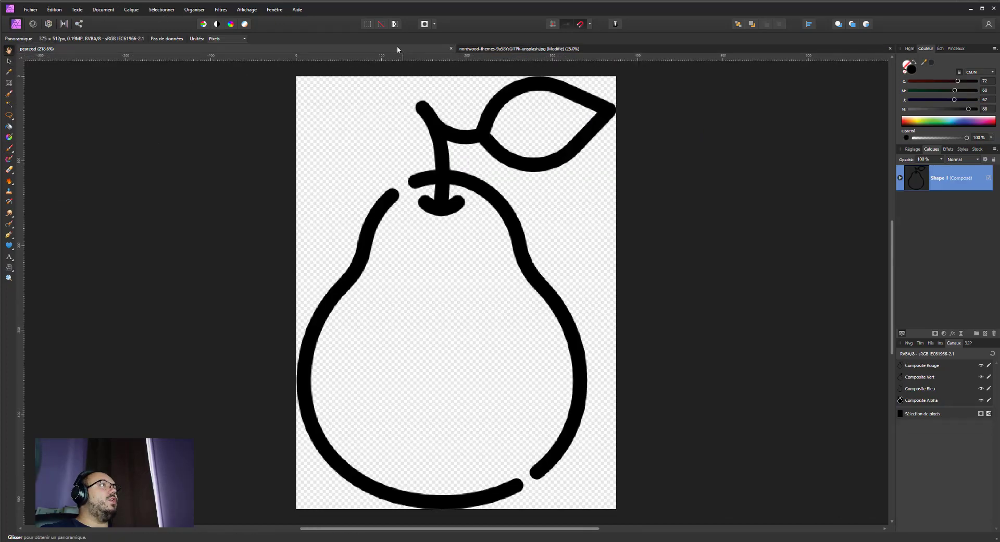
scroll(383, 175, "down", 2)
scroll(384, 175, "down", 3)
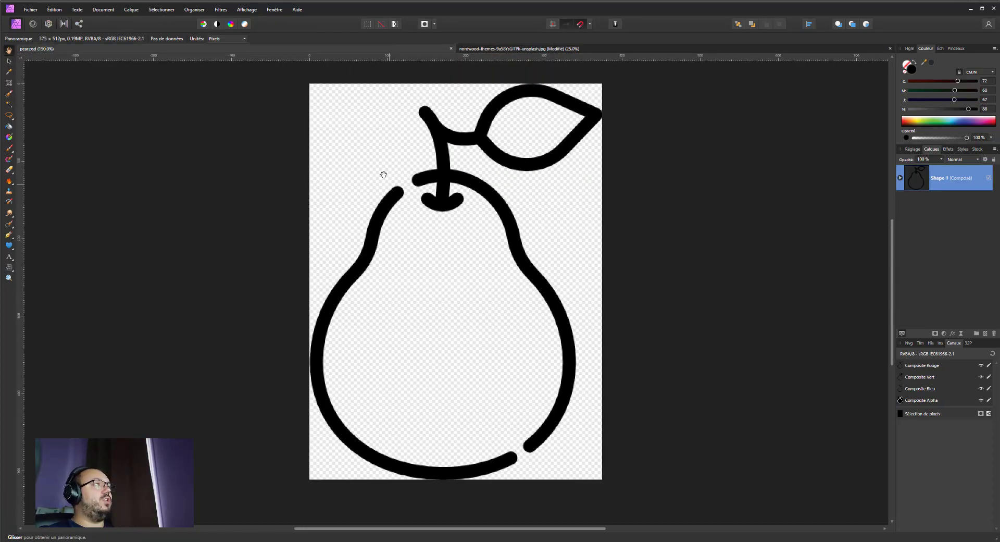
key("ctrl+a")
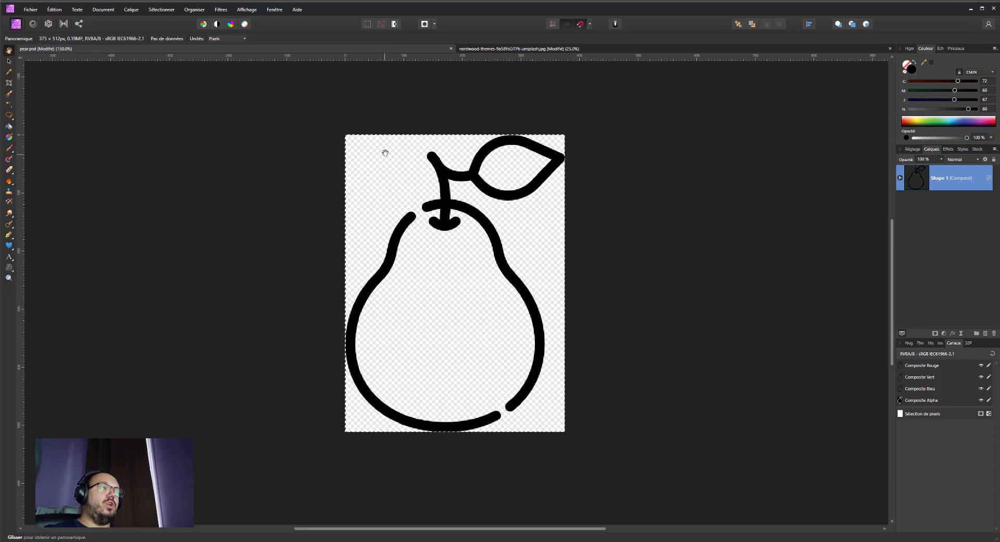
left_click(518, 49)
key("ctrl+v")
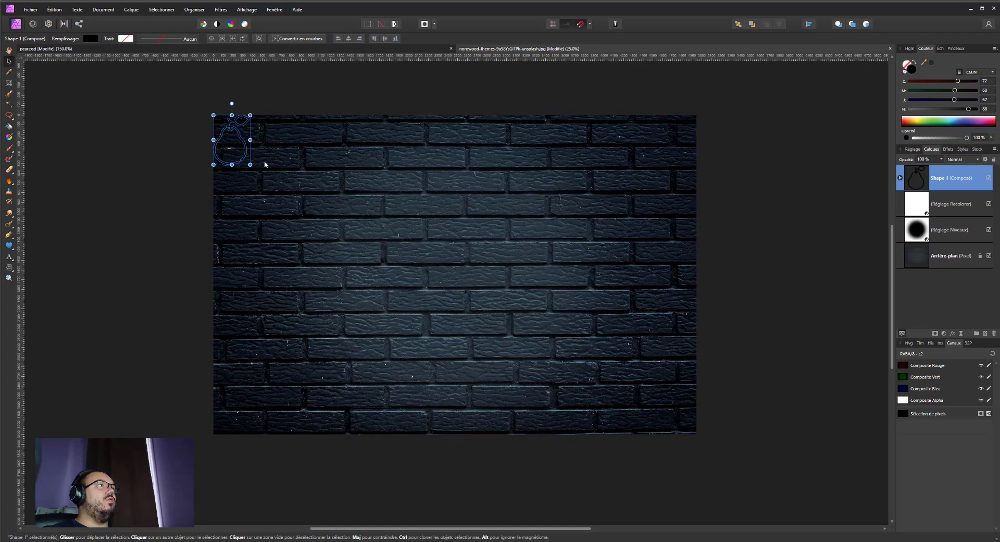
Step: Enlarge the pasted pear to about half the image height and place it in the middle of the wall
left_click_drag(245, 159, 472, 297)
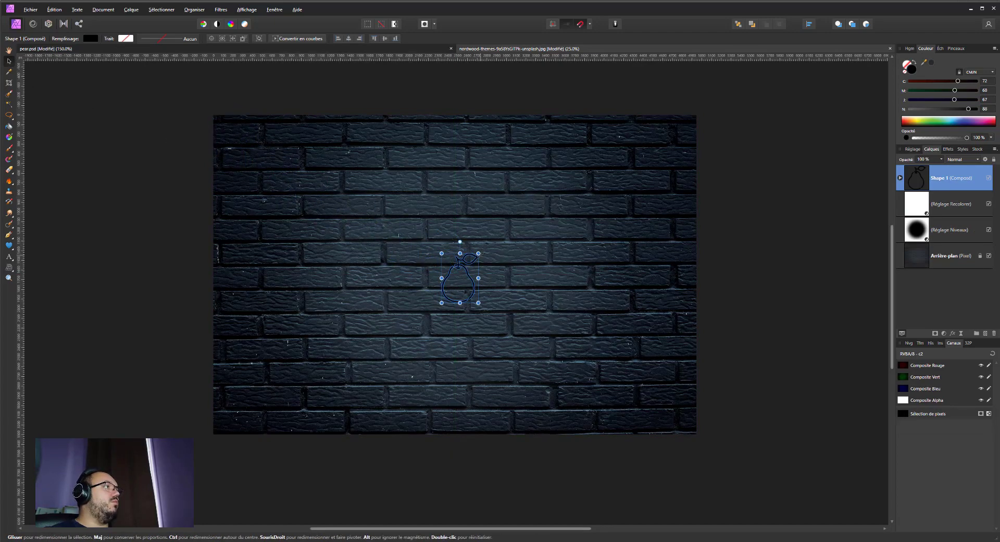
left_click_drag(478, 253, 593, 153)
left_click_drag(510, 230, 469, 279)
Step: Expand the Shape 1 compound layer and toggle each of its two curve layers' visibility to check what they contain
double_click(948, 178)
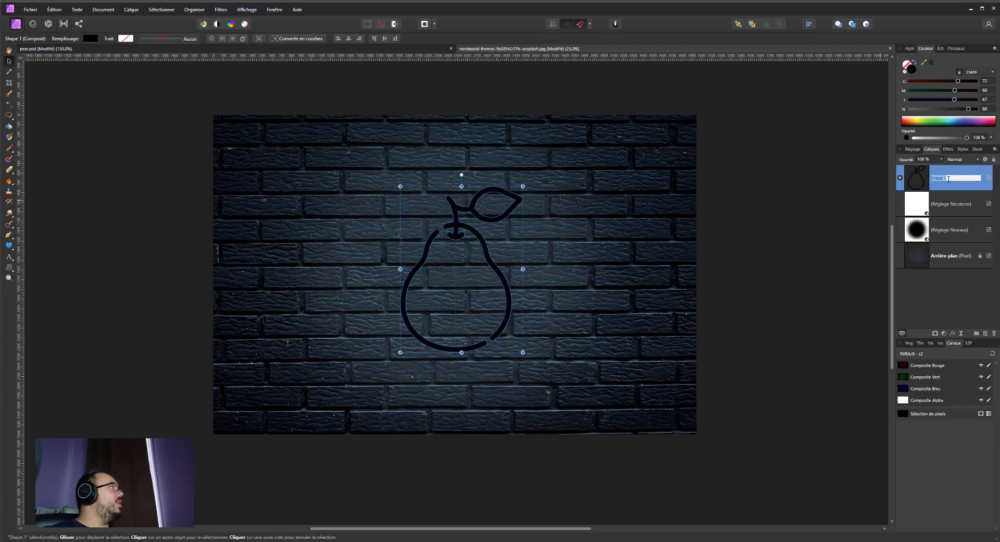
left_click(899, 178)
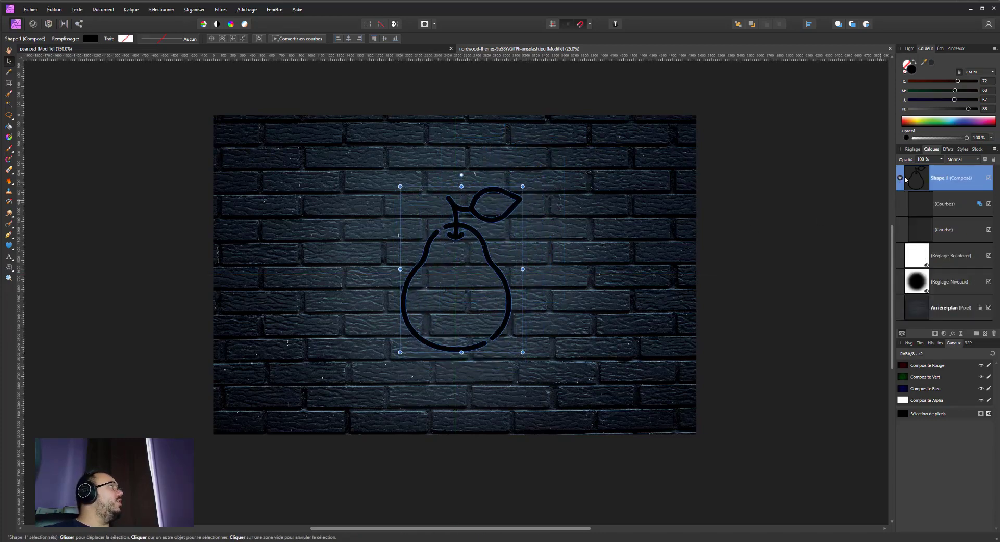
left_click(989, 204)
left_click(990, 204)
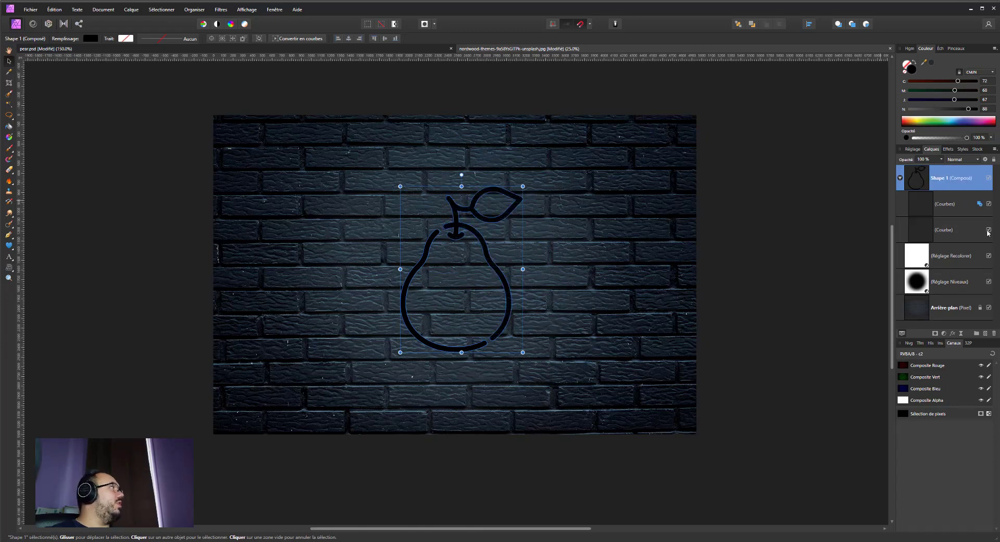
left_click(989, 230)
left_click(989, 230)
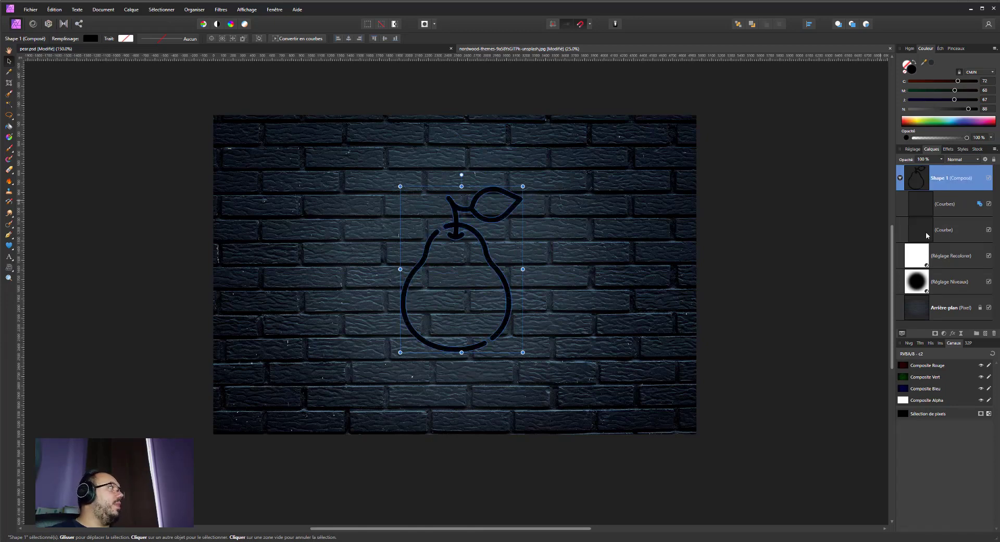
Step: Try to shift a node on the leaf's outer edge in the Courbes layer with the Node tool
double_click(920, 203)
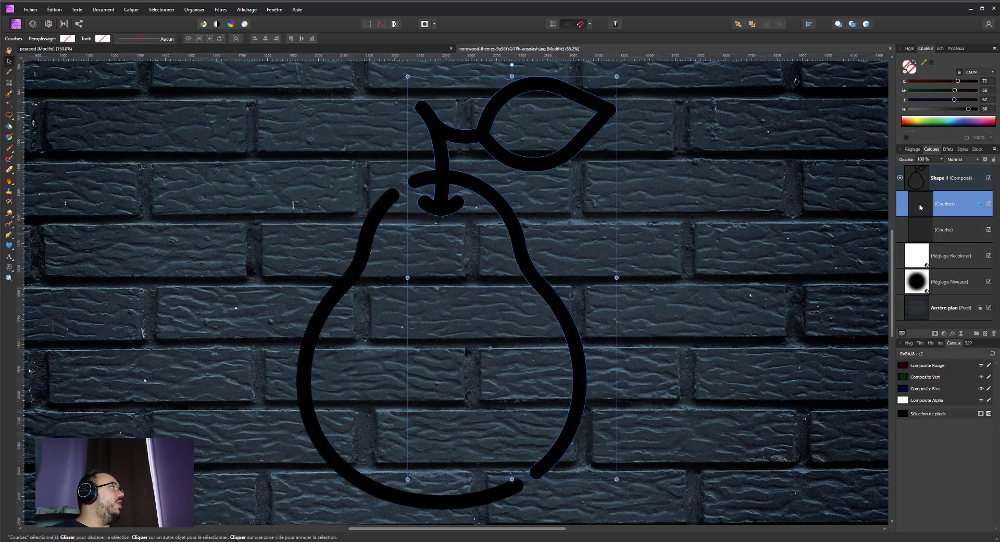
left_click(9, 235)
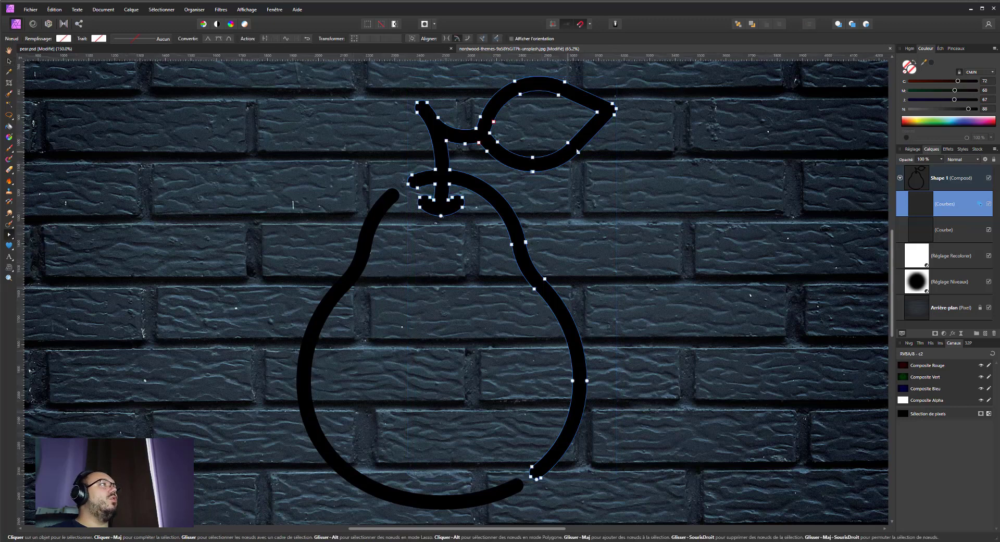
left_click_drag(578, 152, 586, 161)
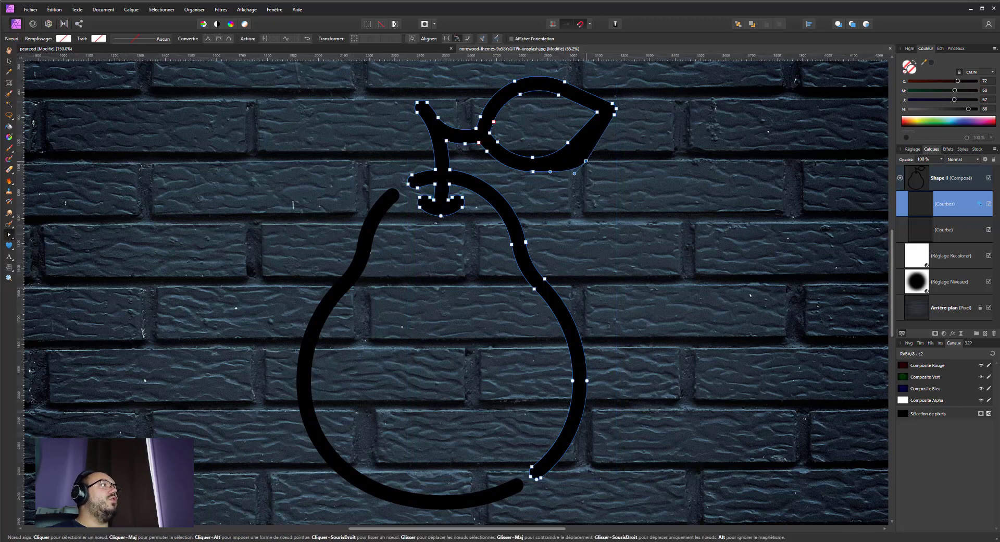
key("ctrl+z")
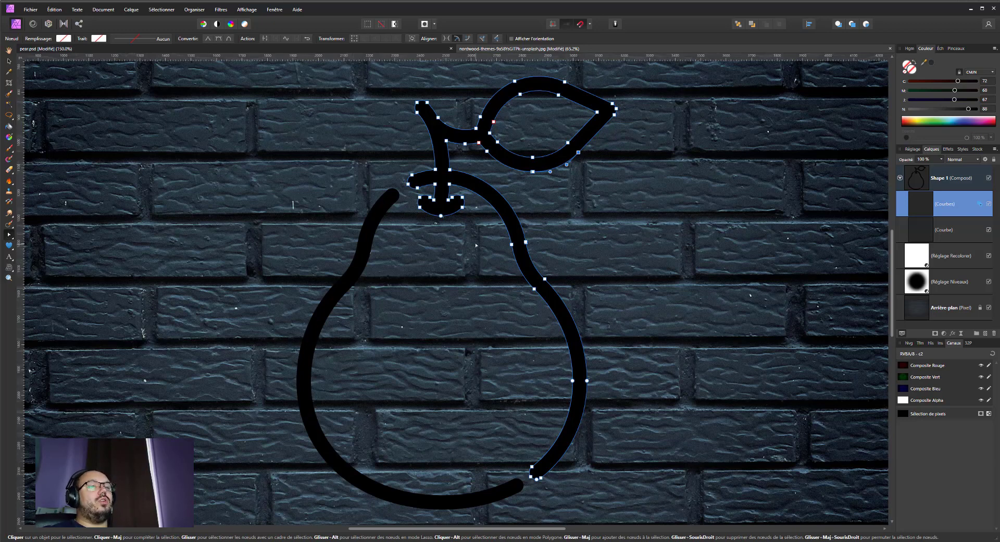
Step: Compare the nodes of the two curve layers inside Shape 1, leaving the Courbes layer selected
left_click(970, 230)
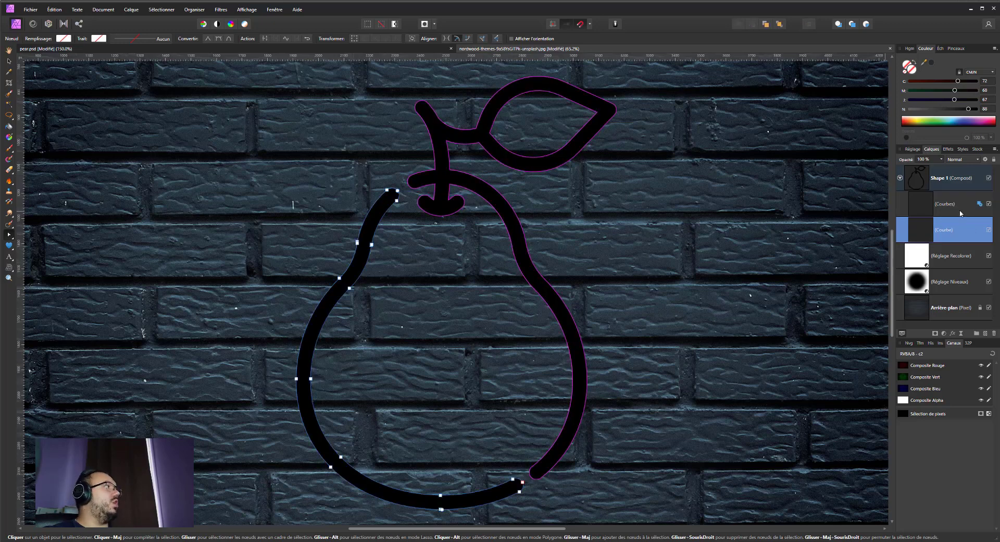
left_click(953, 204)
left_click(954, 225)
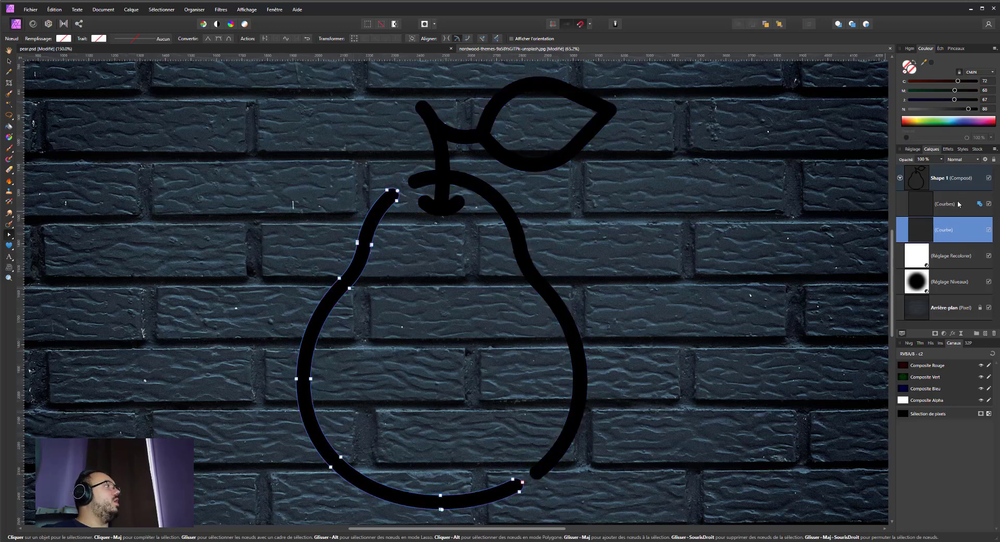
left_click(957, 203)
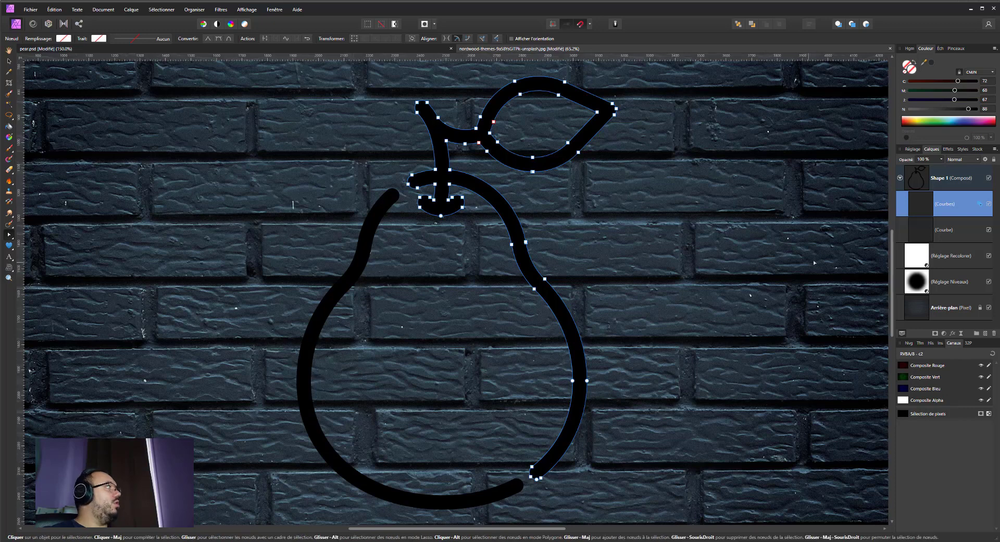
Step: Move both curve layers out of the Shape 1 compound so they sit above it in the layer stack
key("v")
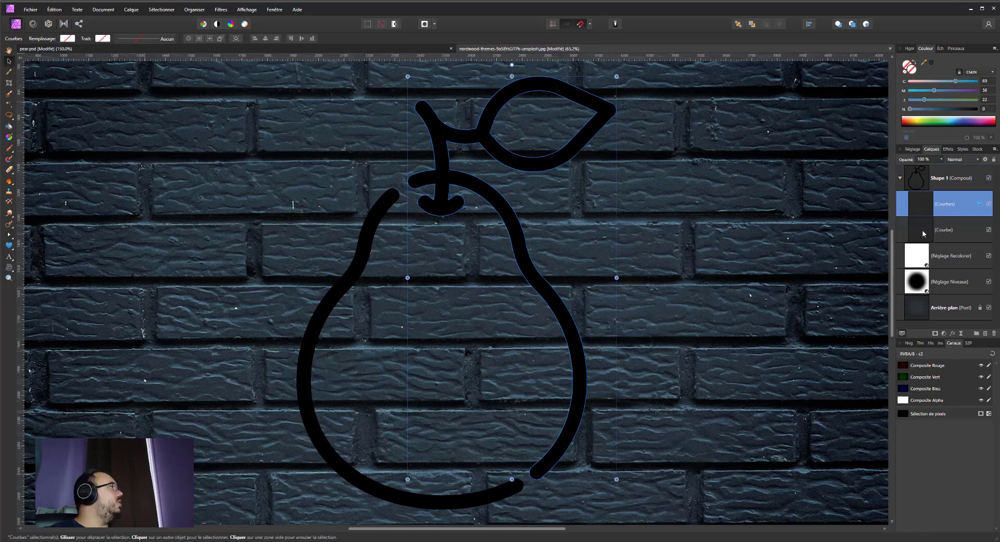
left_click(948, 233, "shift")
left_click_drag(928, 207, 929, 168)
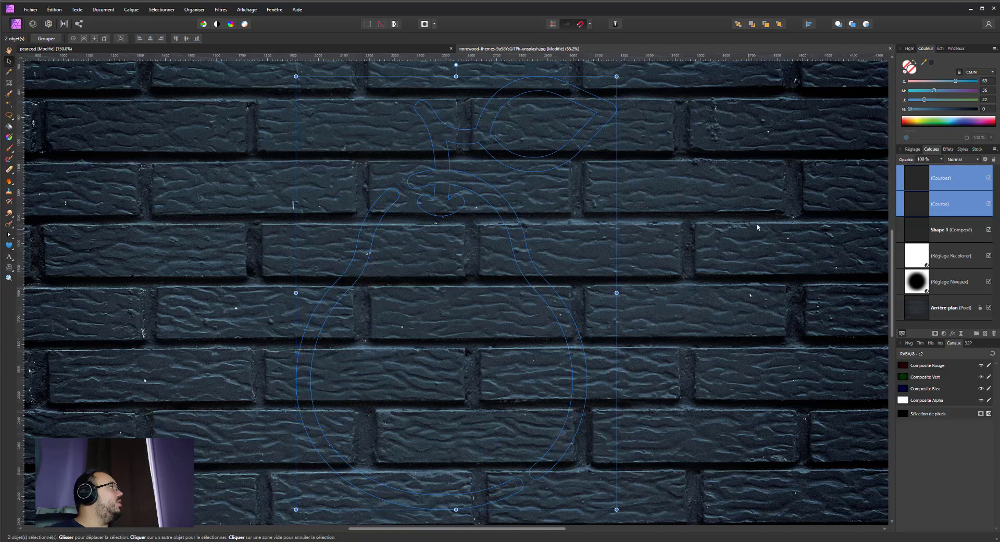
Step: Fill both pear curves with light blue at magenta 19, and delete the emptied Shape 1 compound
left_click_drag(928, 95, 921, 93)
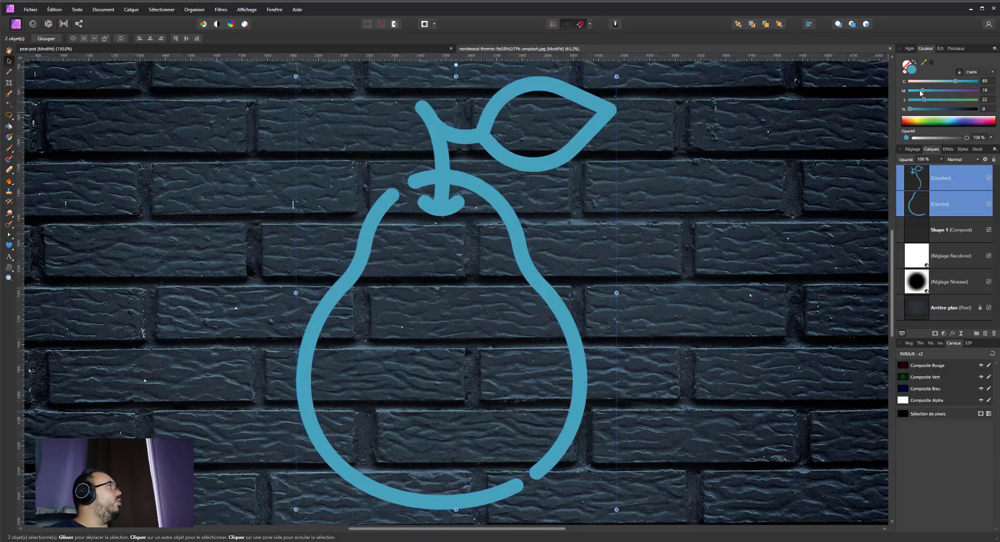
left_click(938, 228)
key("Delete")
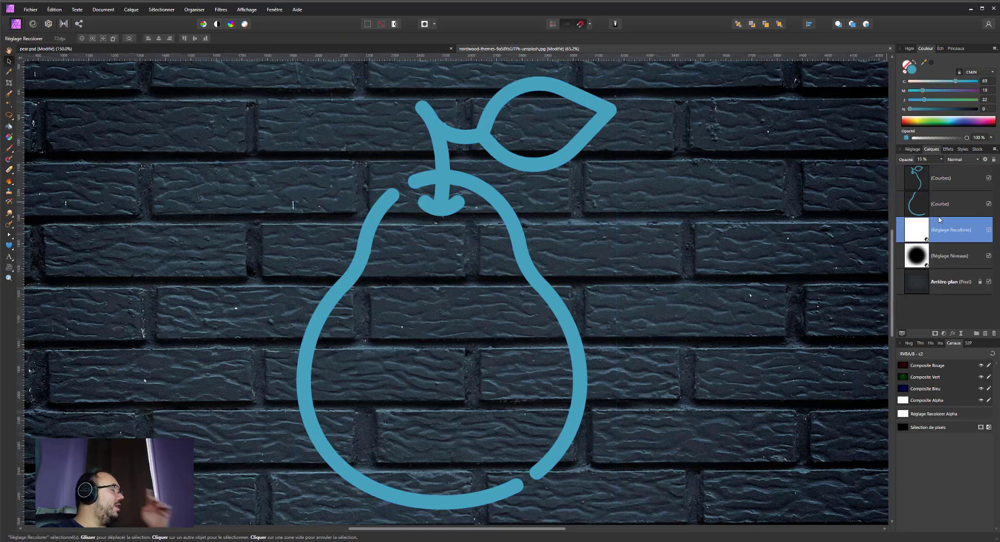
Step: Recolour the Courbes layer, holding the stem, leaf and one pear side, to green by raising its yellow value
left_click(941, 210)
left_click(945, 175)
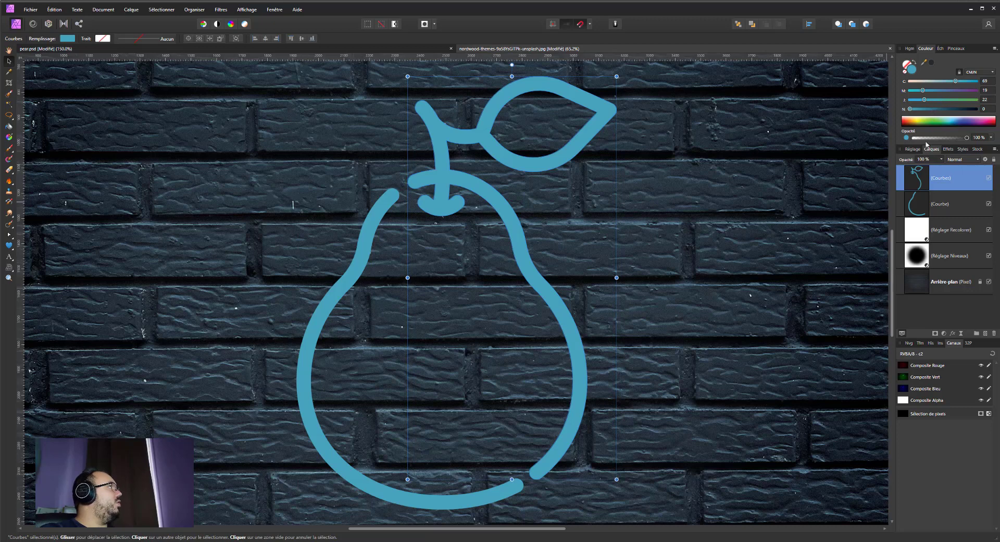
left_click_drag(944, 101, 964, 100)
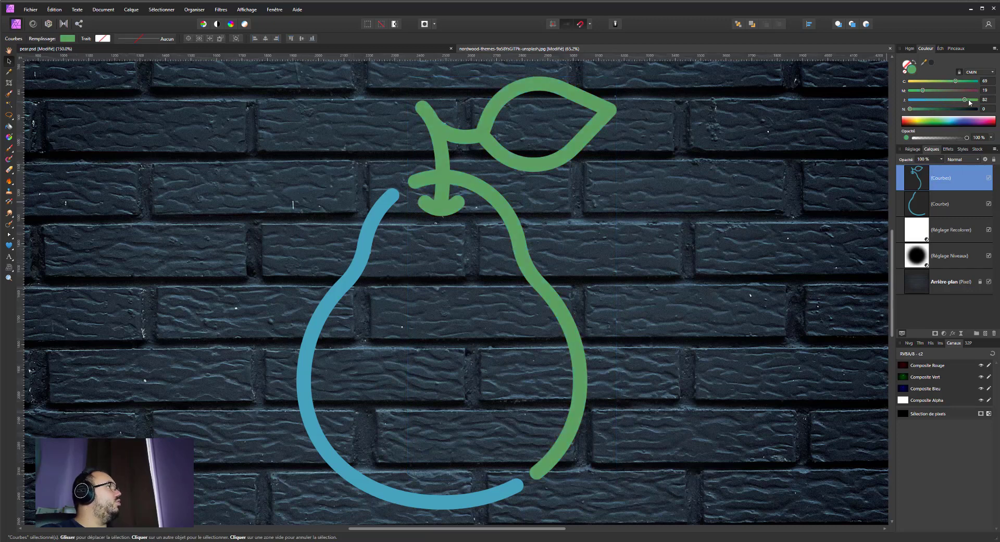
Step: Recolour the Courbe layer, the other side of the pear, to orange-yellow with cyan 12
left_click(938, 203)
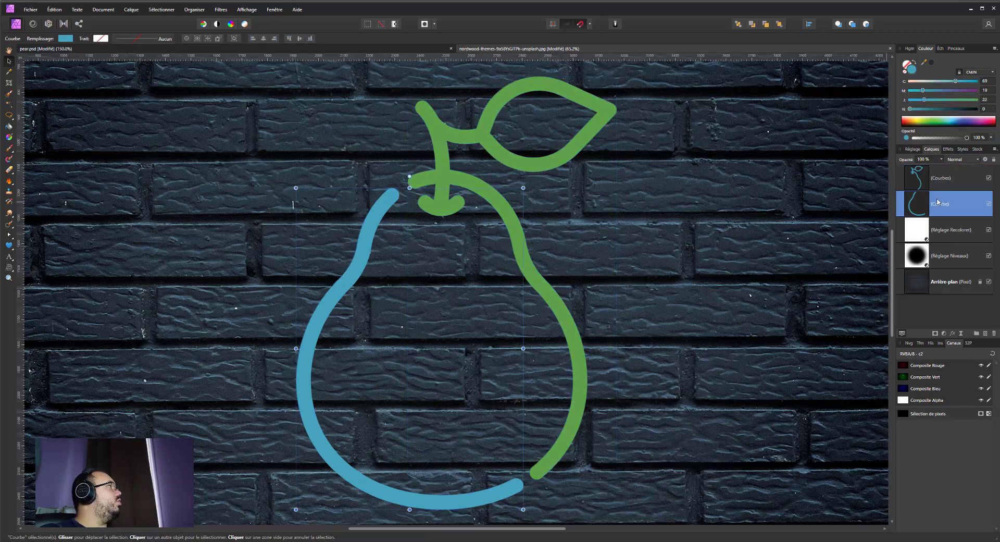
left_click_drag(945, 100, 893, 78)
left_click(933, 91)
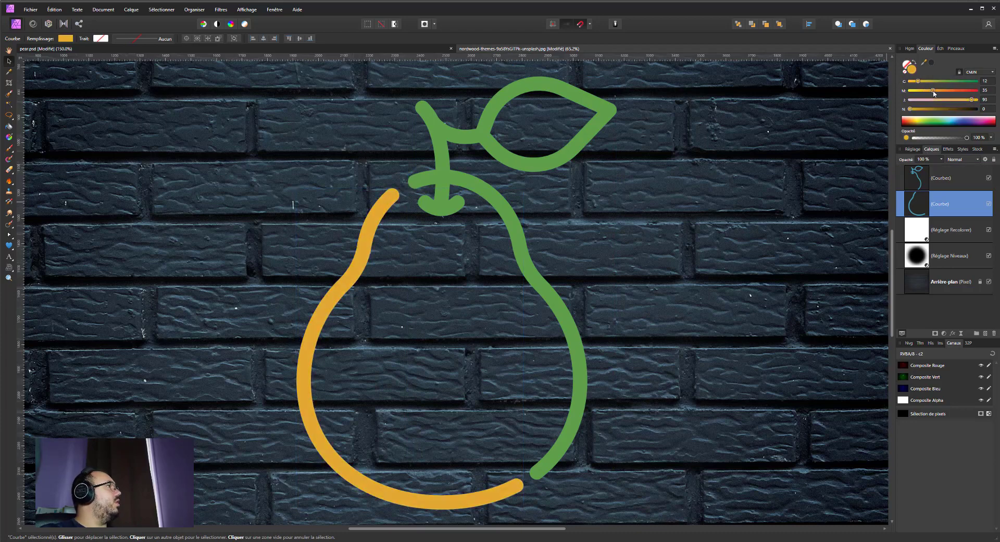
Step: Group the green and orange pear curves together
scroll(648, 206, "down", 1)
key("ctrl+minus")
key("ctrl+minus")
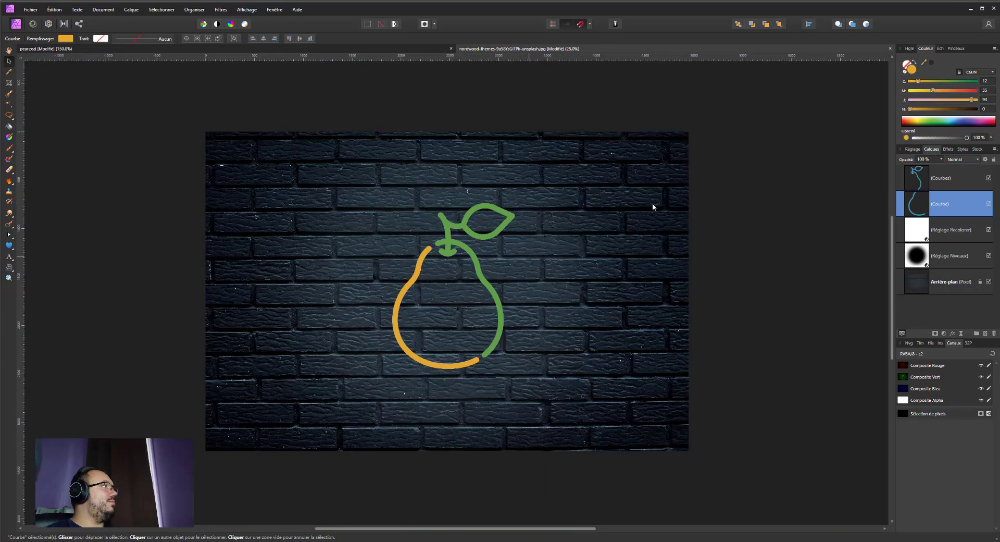
left_click(949, 177, "shift")
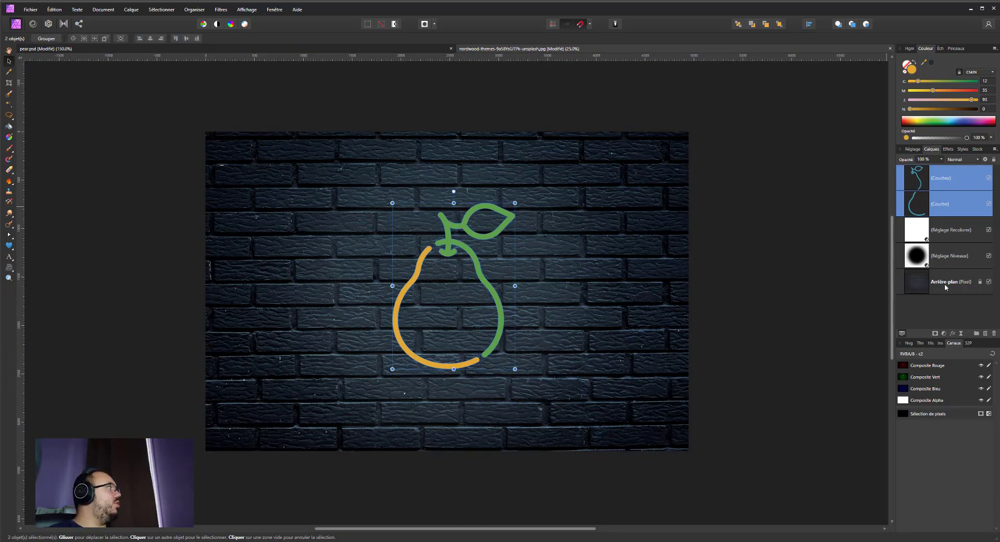
key("ctrl+g")
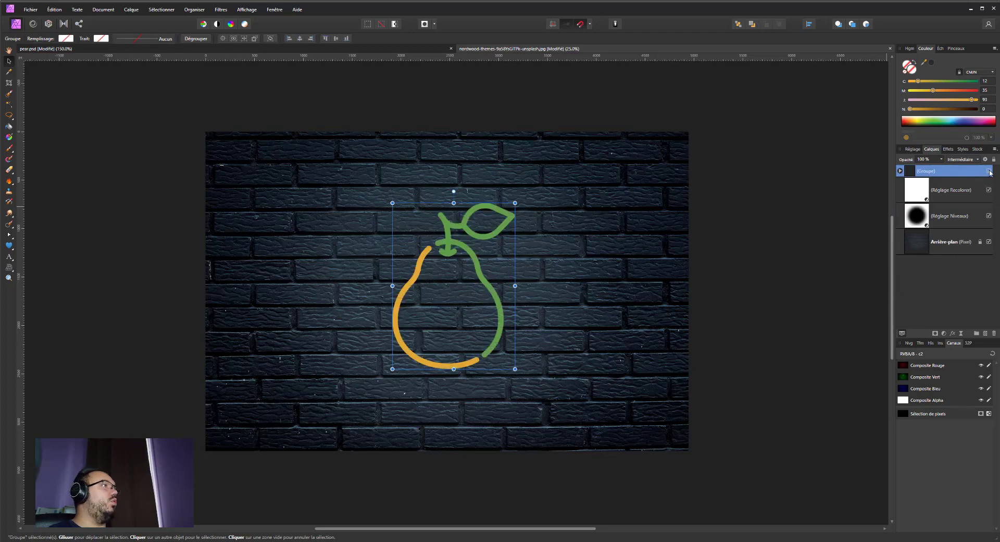
double_click(924, 172)
key("Escape")
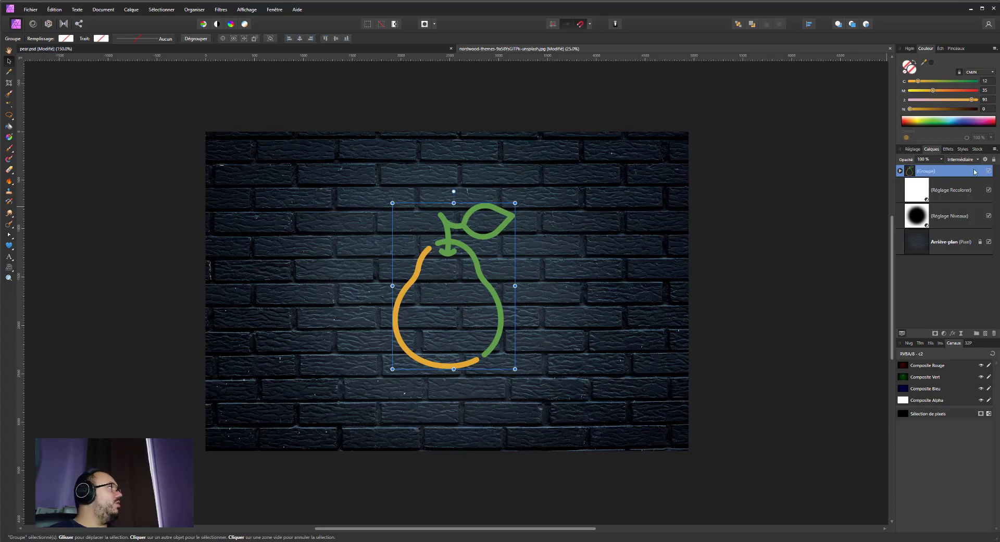
Step: Duplicate the pear group three times and hide the lowest of the four groups
key("ctrl+j")
key("ctrl+j")
key("ctrl+j")
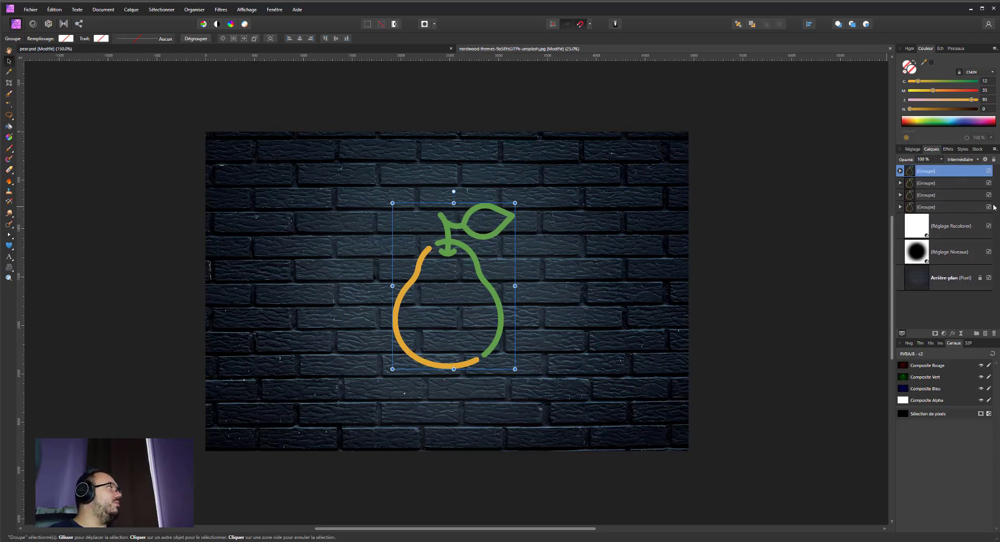
Step: Add a live Gaussian blur with a 5 px radius to the pear group just above the hidden one
left_click(934, 196)
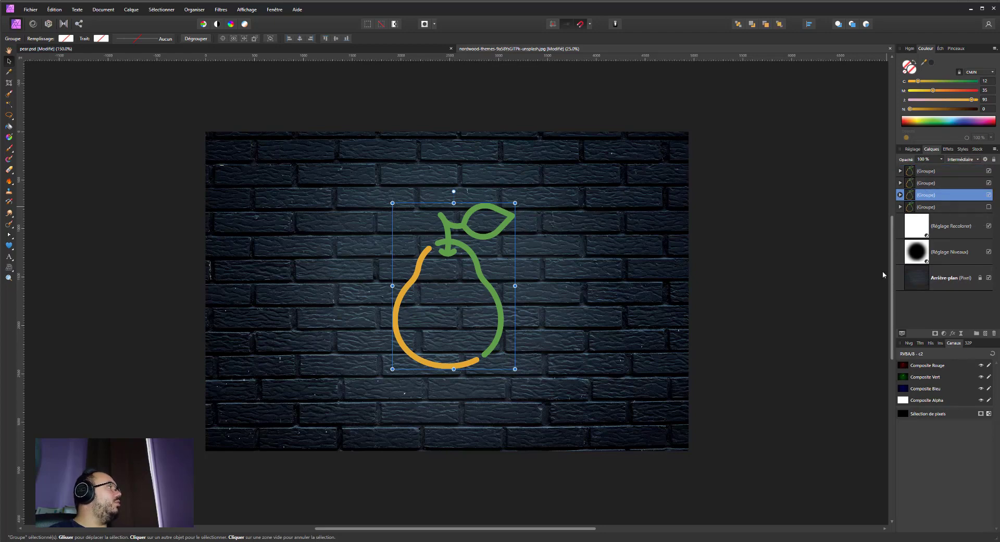
left_click(961, 333)
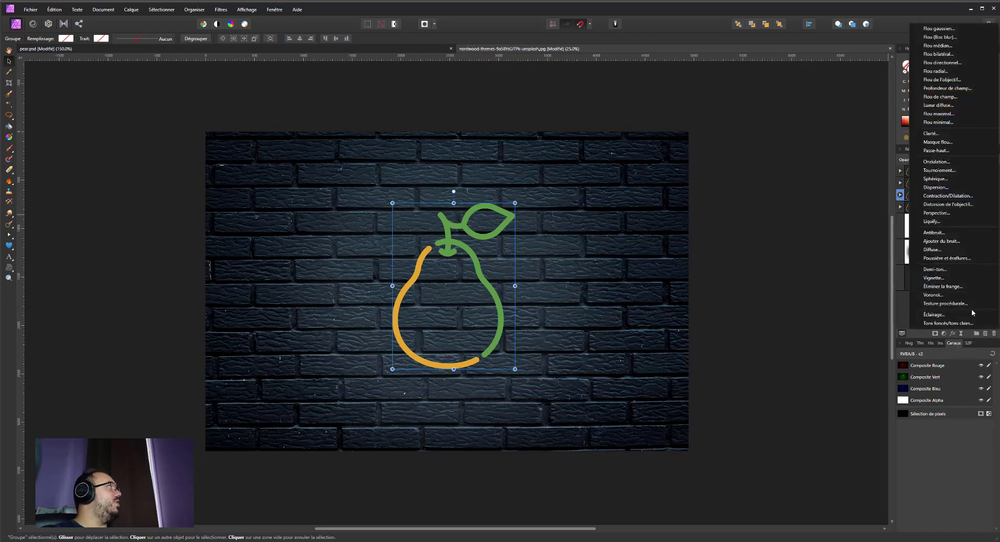
left_click(940, 28)
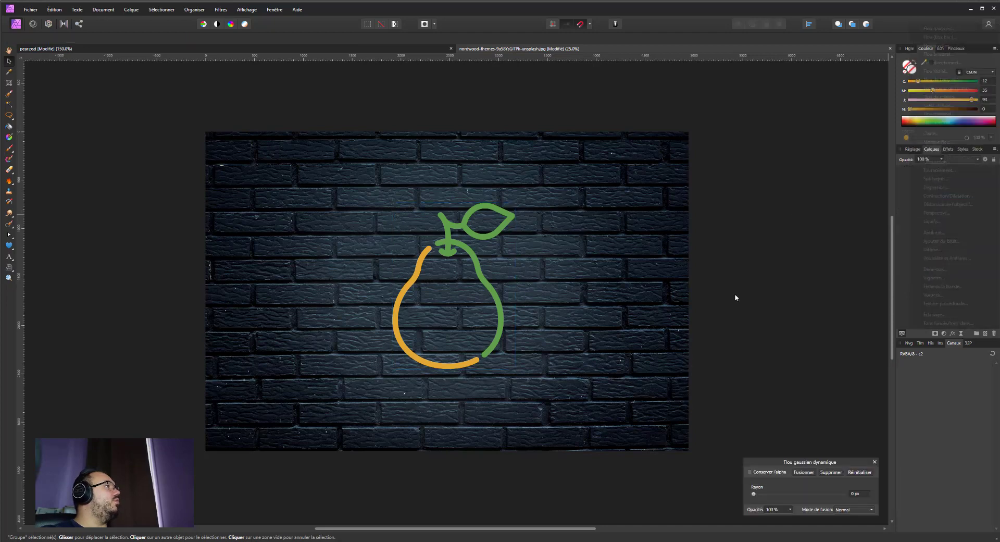
left_click_drag(781, 461, 747, 321)
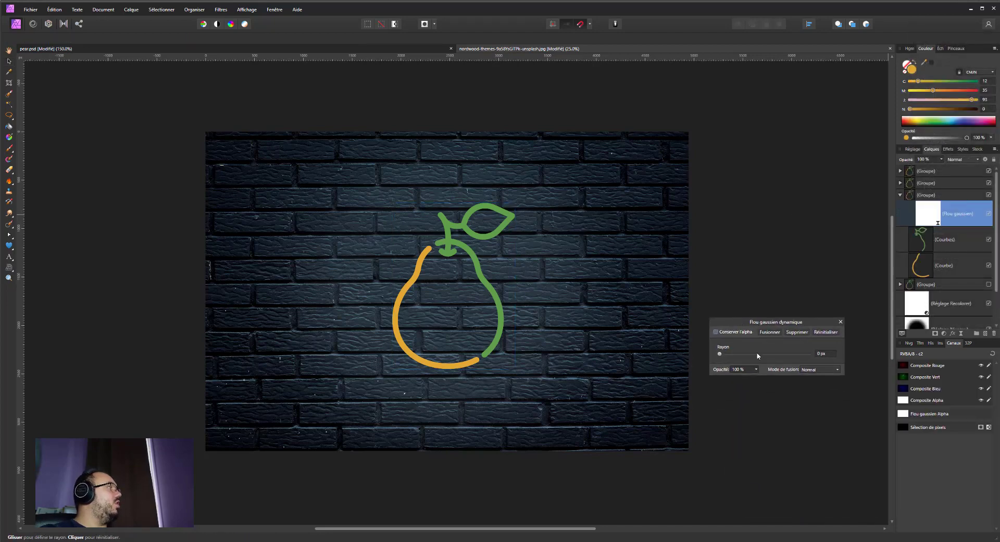
mouse_move(757, 356)
left_mouse_down()
mouse_move(787, 357)
mouse_move(749, 359)
mouse_move(822, 355)
mouse_move(727, 355)
mouse_move(749, 357)
left_mouse_up()
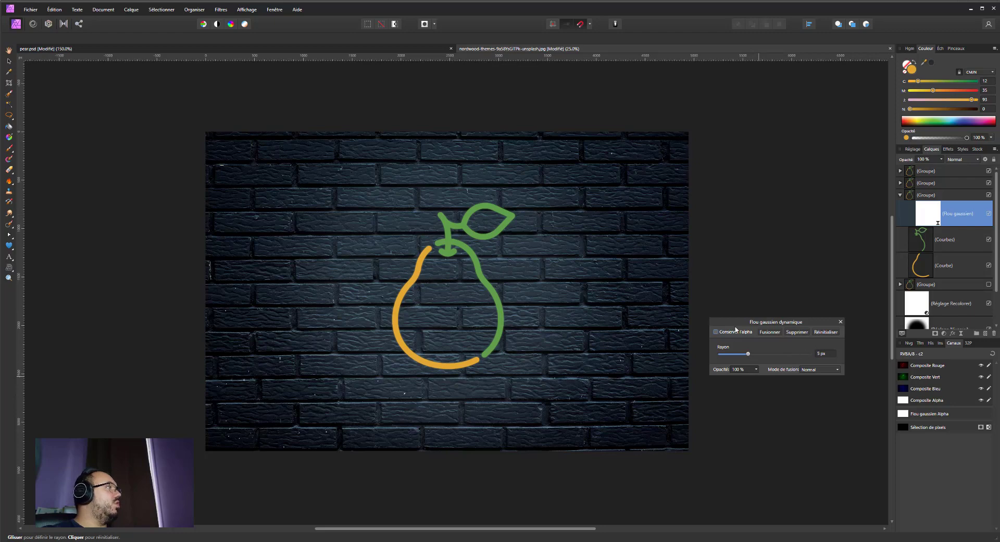
Step: Toggle the Gaussian blur off and on, and hide the two pear groups above it to isolate its effect
left_click(987, 215)
left_click(988, 214)
left_click(988, 183)
left_click(988, 173)
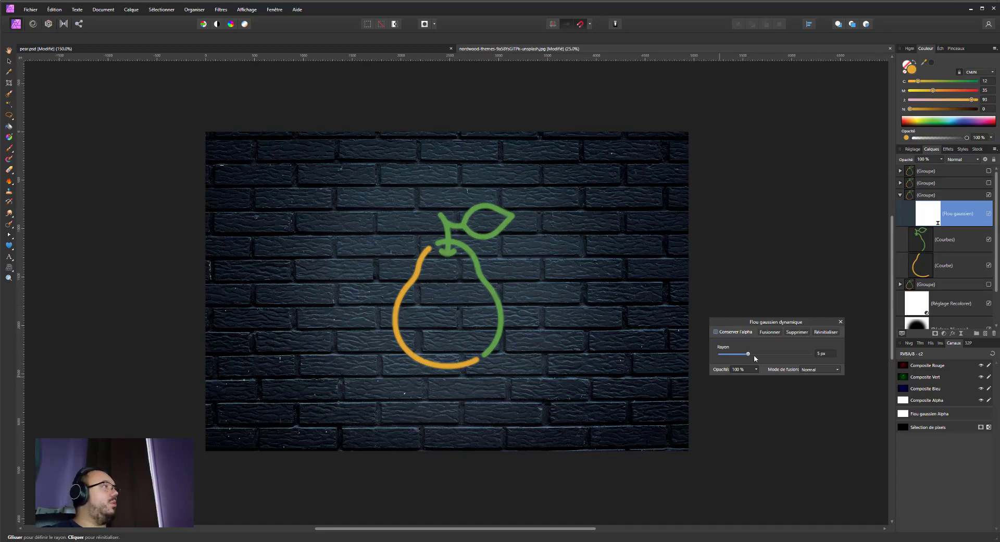
Step: Set the Gaussian blur's radius to 10.6 px and its blend mode to Couleur
left_click_drag(748, 354, 760, 355)
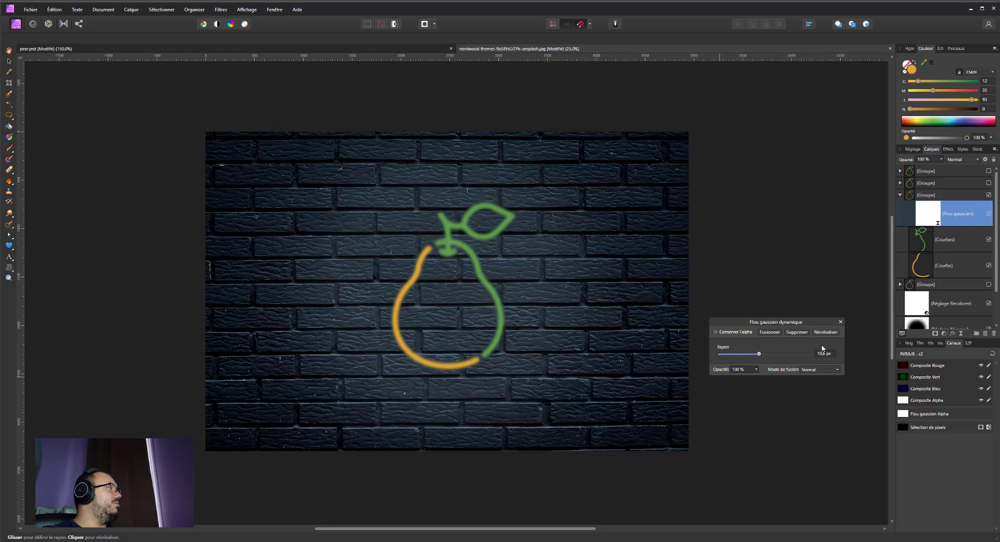
left_click(954, 159)
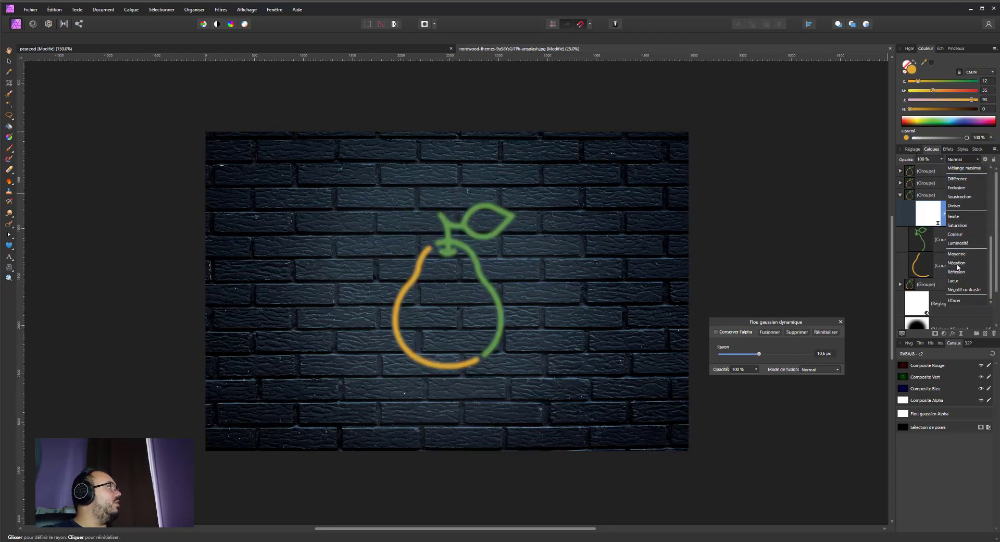
left_click(956, 235)
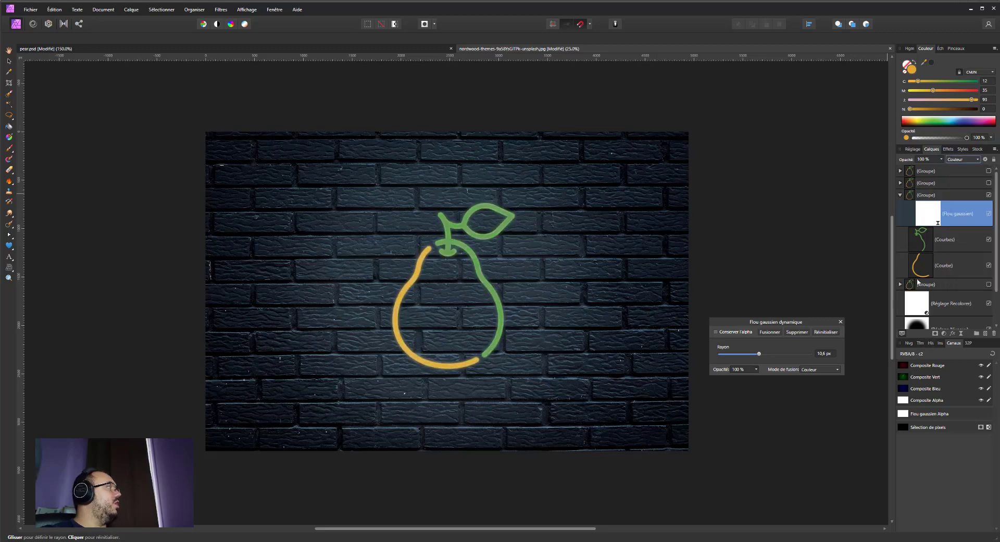
Step: Toggle the Gaussian blur and the green Courbes layer off and on to compare the glow
left_click(989, 215)
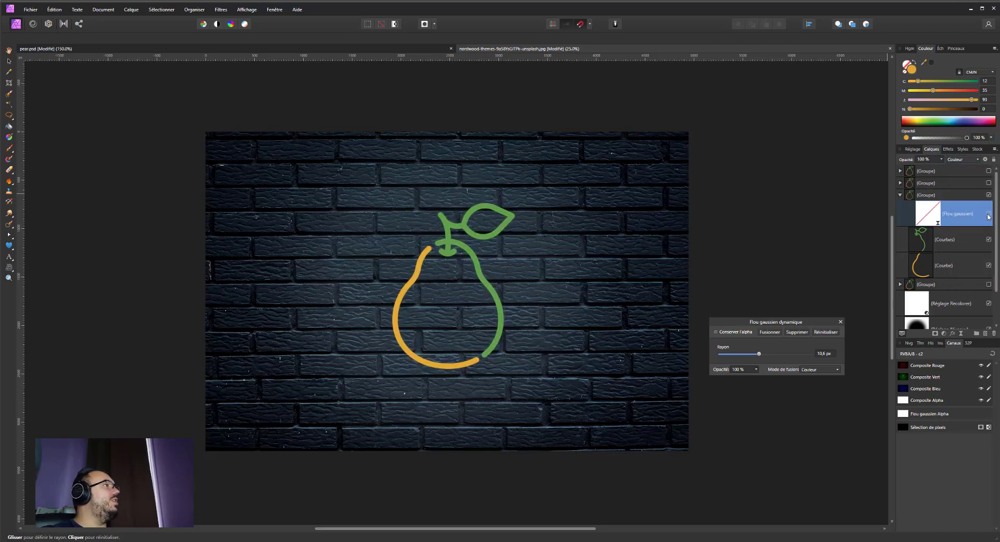
left_click(988, 216)
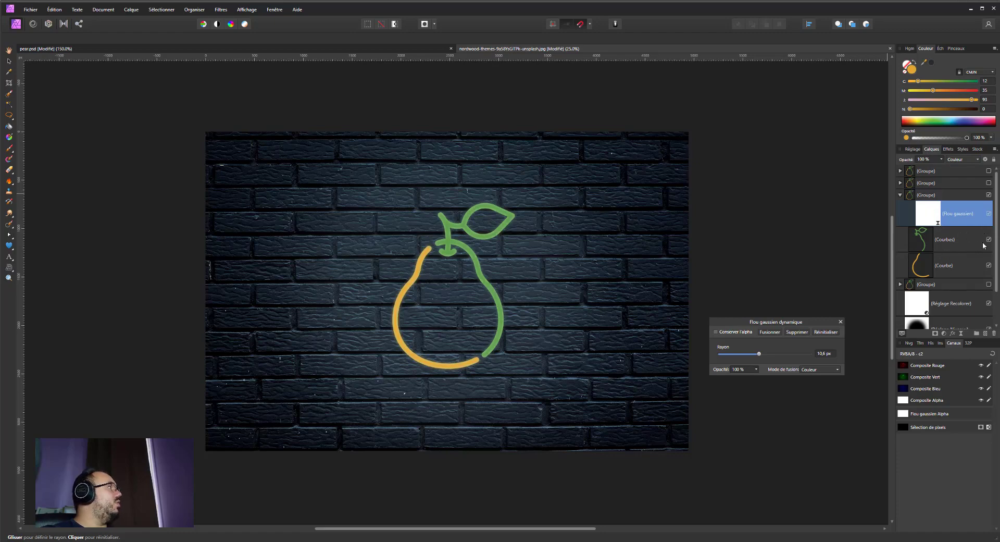
left_click(988, 239)
left_click(988, 239)
left_click(988, 215)
left_click(989, 216)
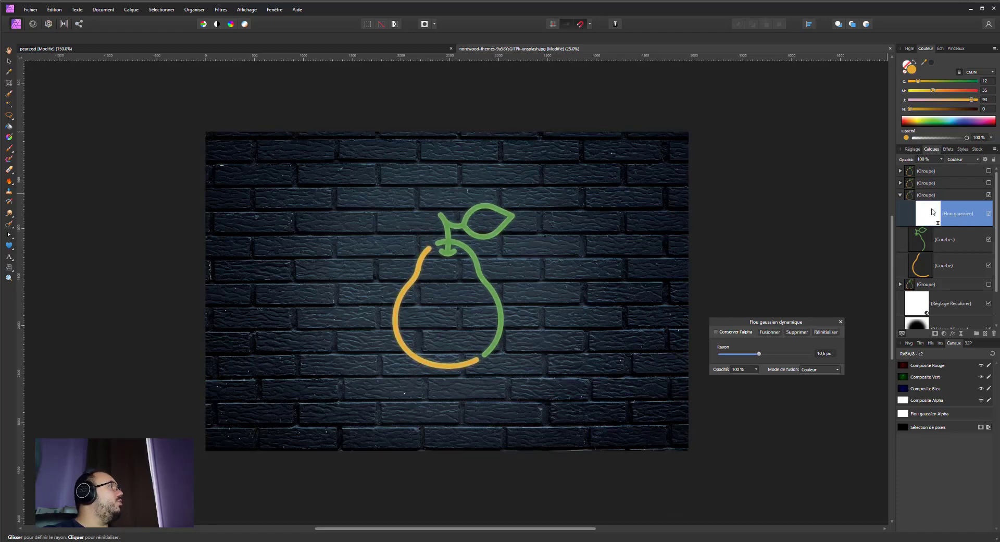
Step: Show the pear group above the blurred one and add a live Gaussian blur with a 40.1 px radius to it
left_click(901, 196)
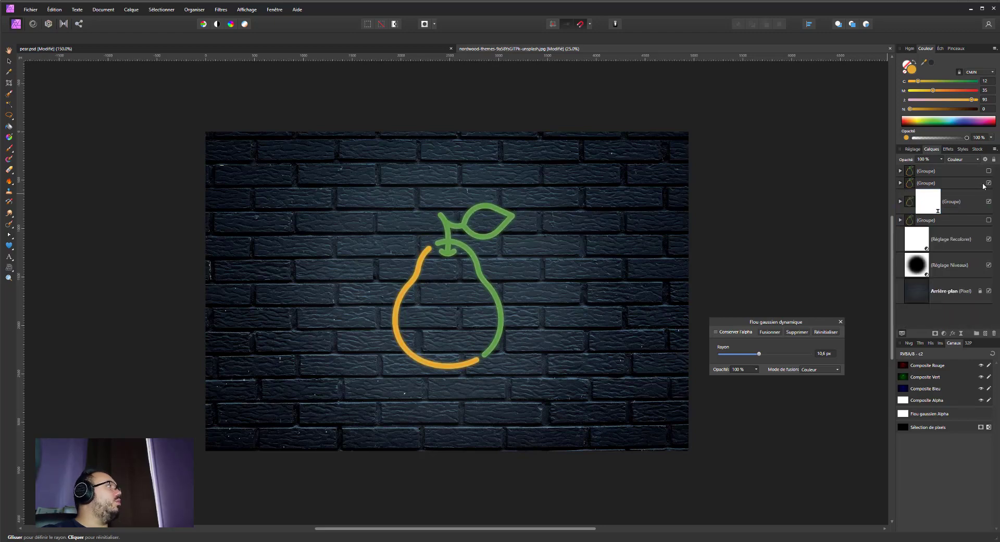
left_click(933, 183)
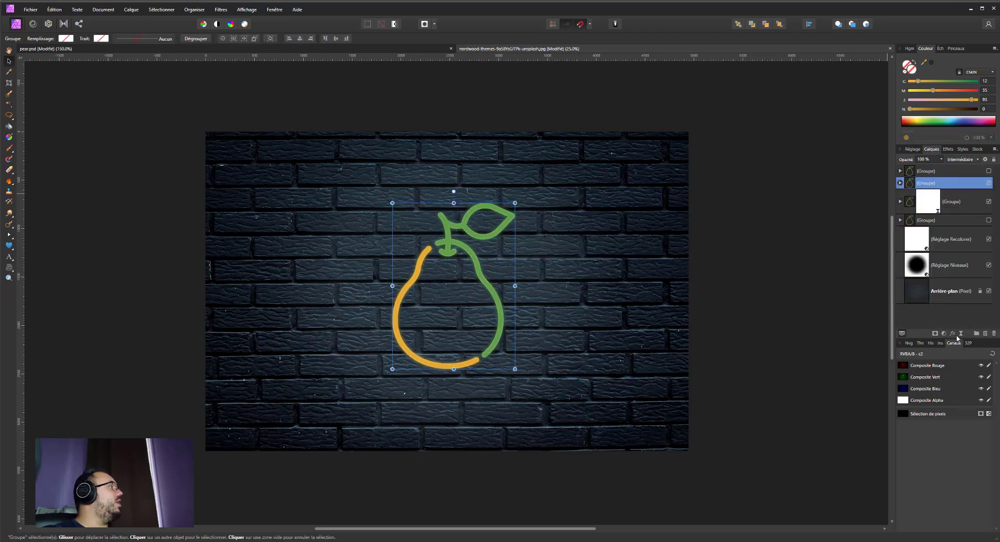
left_click(961, 334)
left_click(937, 30)
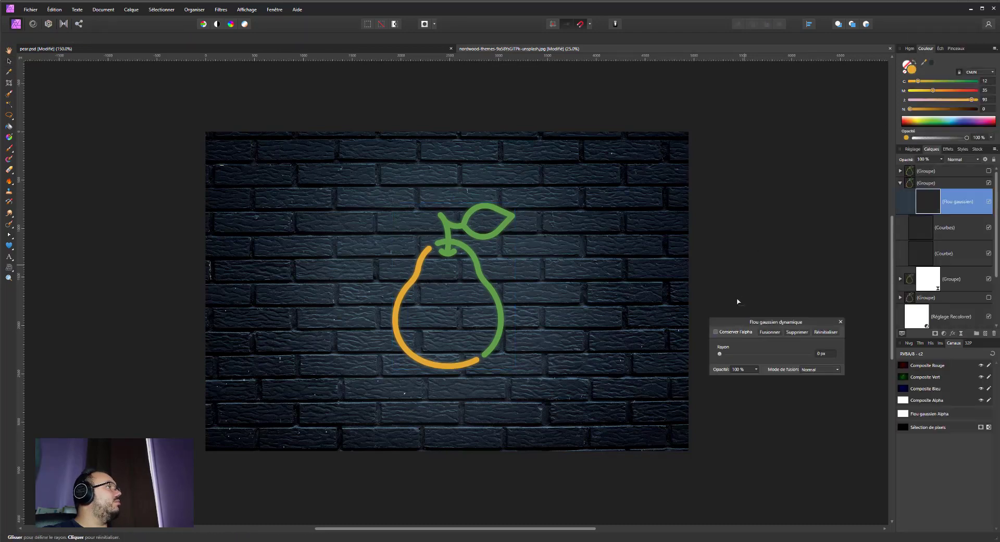
left_click(771, 354)
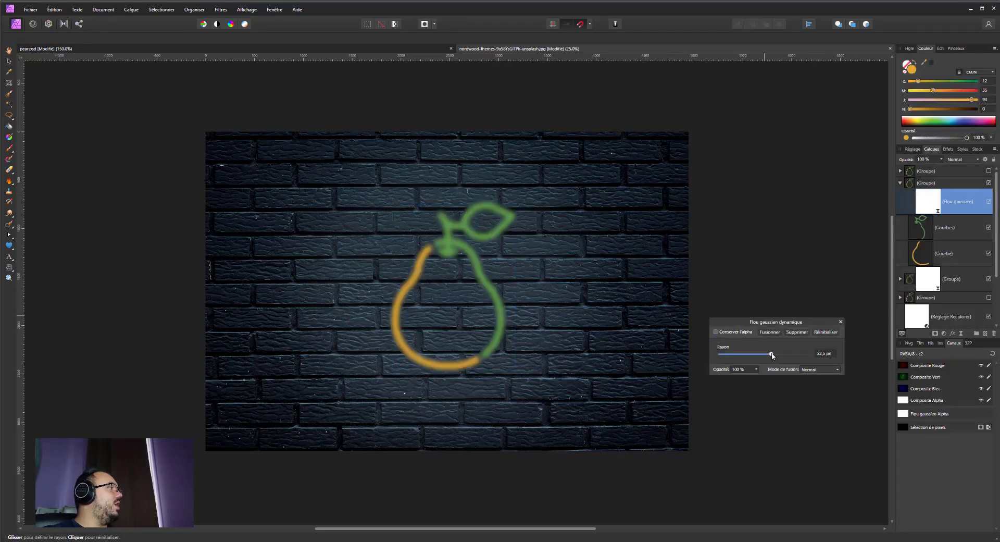
left_click_drag(772, 356, 789, 354)
Step: Set the new Gaussian blur's blend mode to Superposition and its opacity to 25 %
left_click(959, 160)
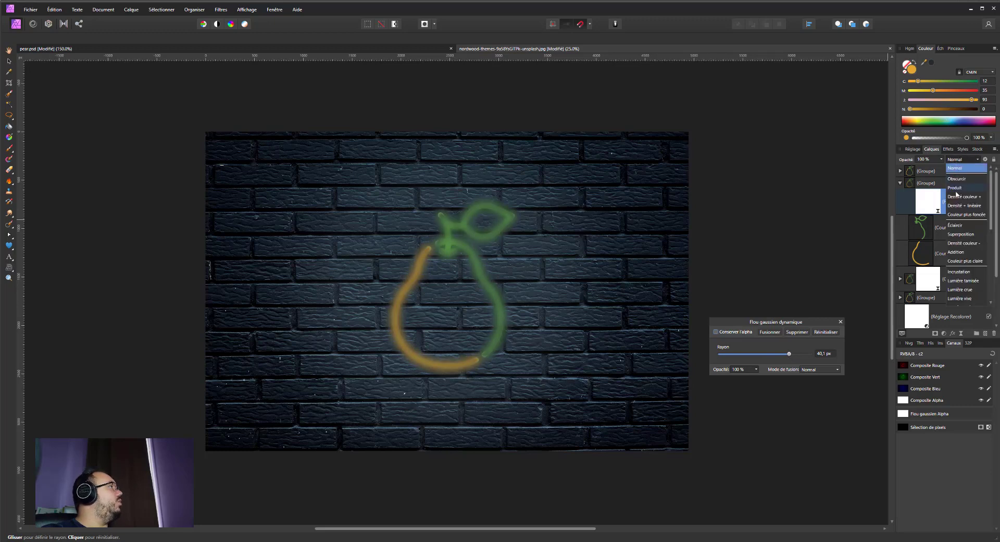
left_click(958, 234)
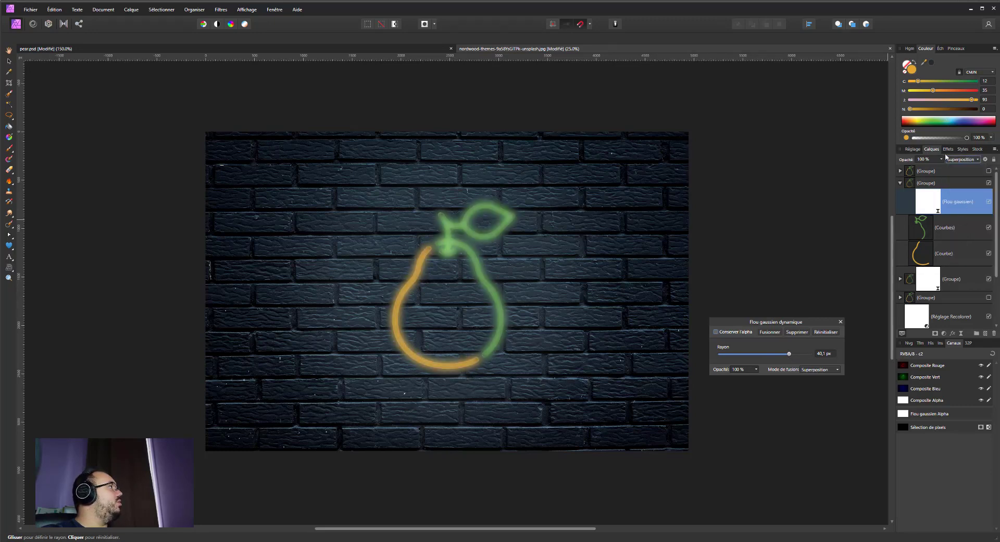
left_click_drag(928, 160, 906, 159)
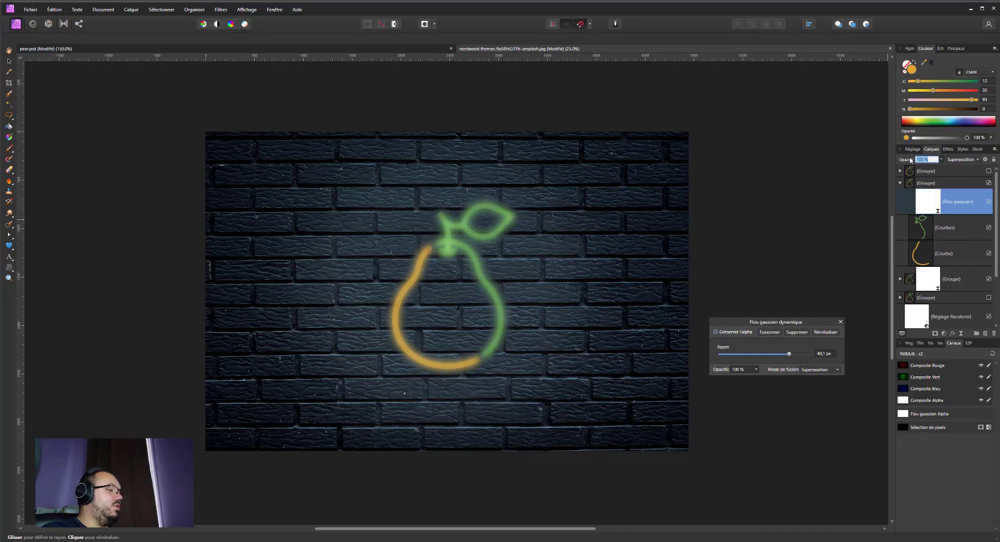
type("256")
key("Return")
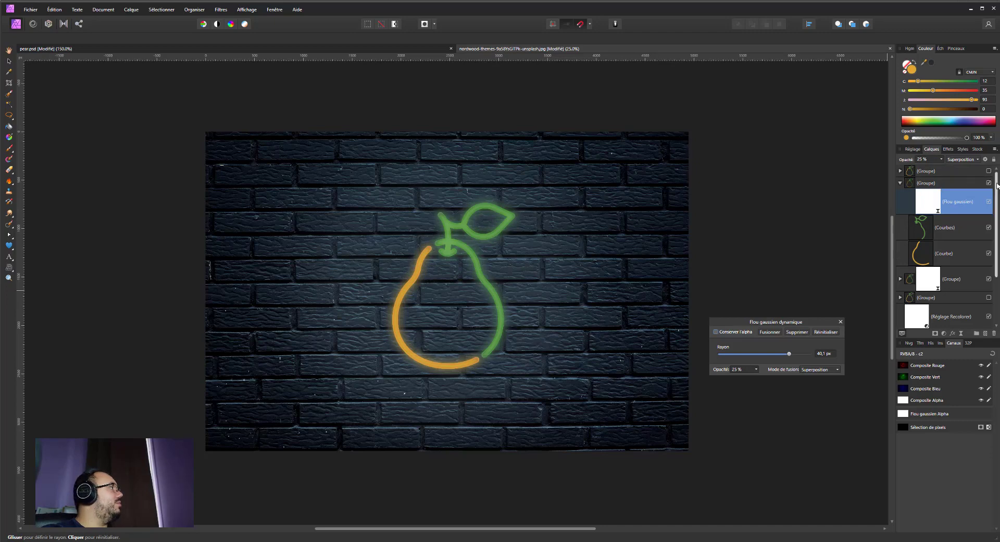
Step: Show the topmost pear group and add a live Gaussian blur with a 41.6 px radius to it
left_click(988, 171)
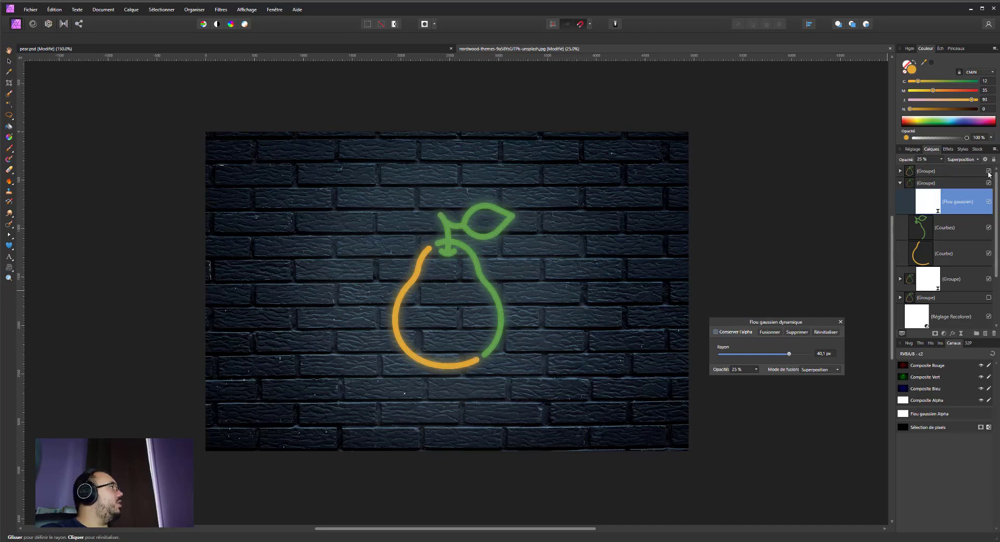
left_click(919, 175)
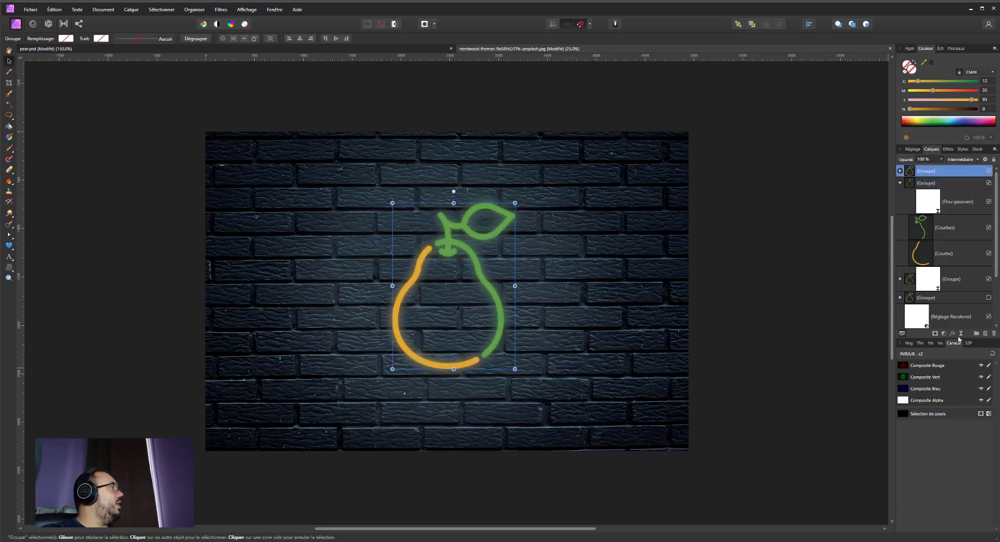
left_click(960, 334)
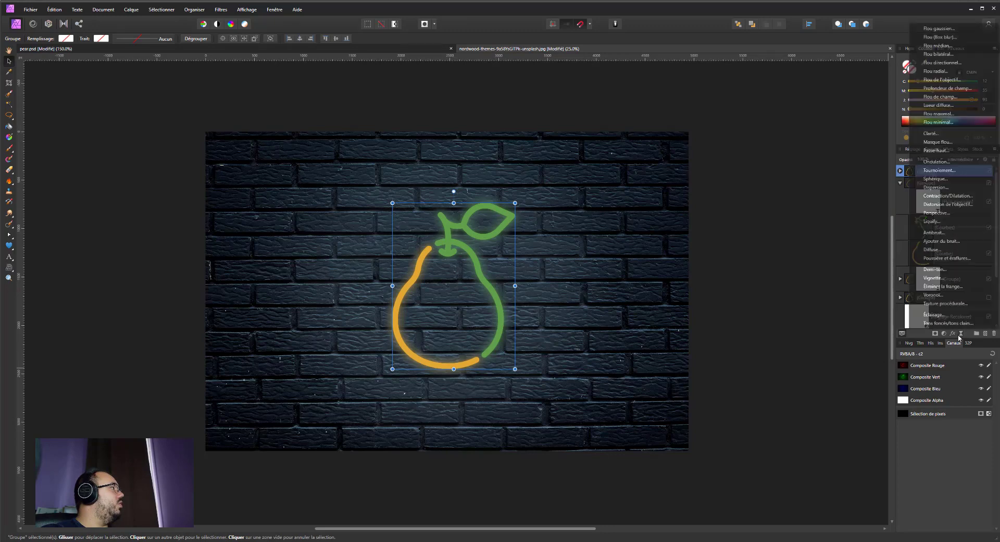
left_click(933, 28)
left_click_drag(790, 353, 796, 356)
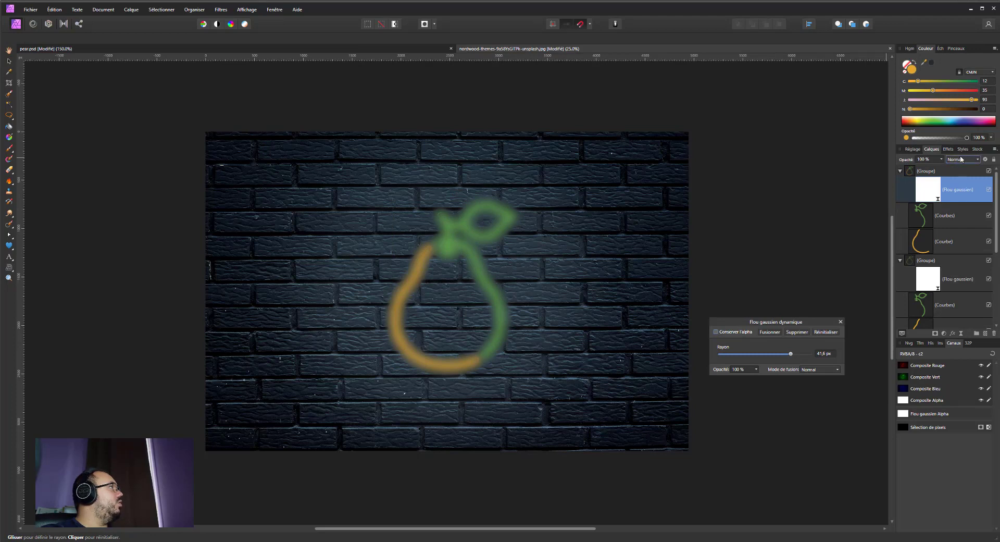
double_click(962, 186)
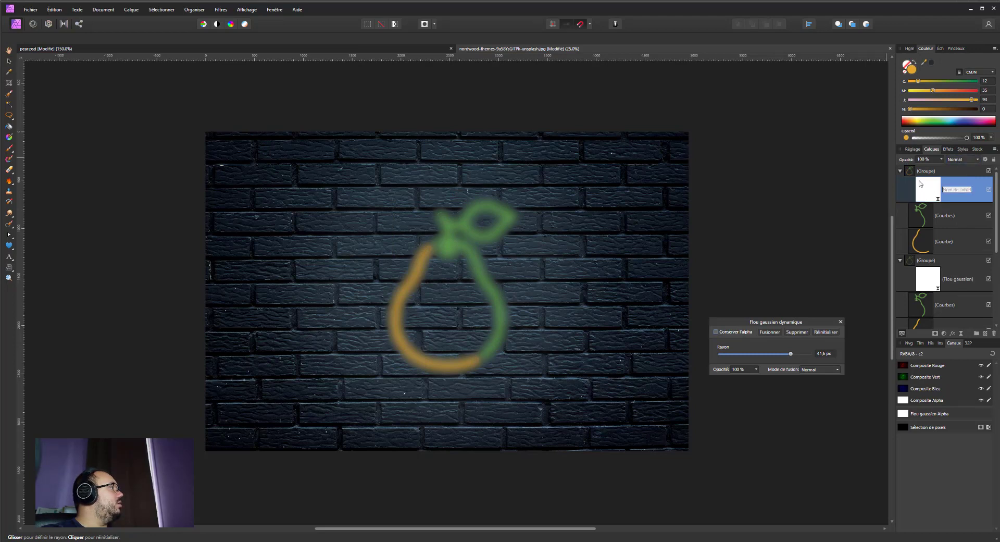
left_click(840, 322)
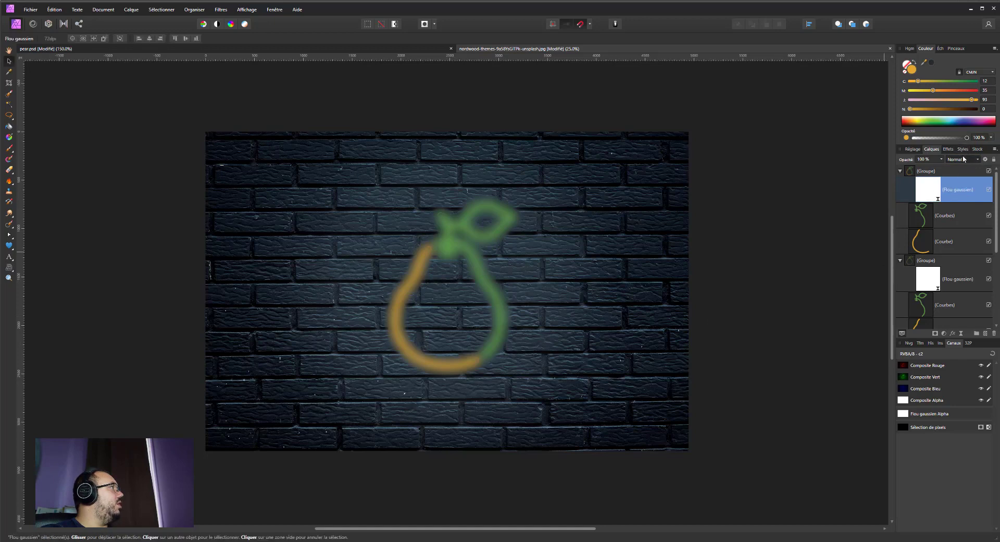
Step: Set the topmost Gaussian blur's blend mode to Éclaircir and its opacity to 25 %
scroll(963, 282, "down", 1)
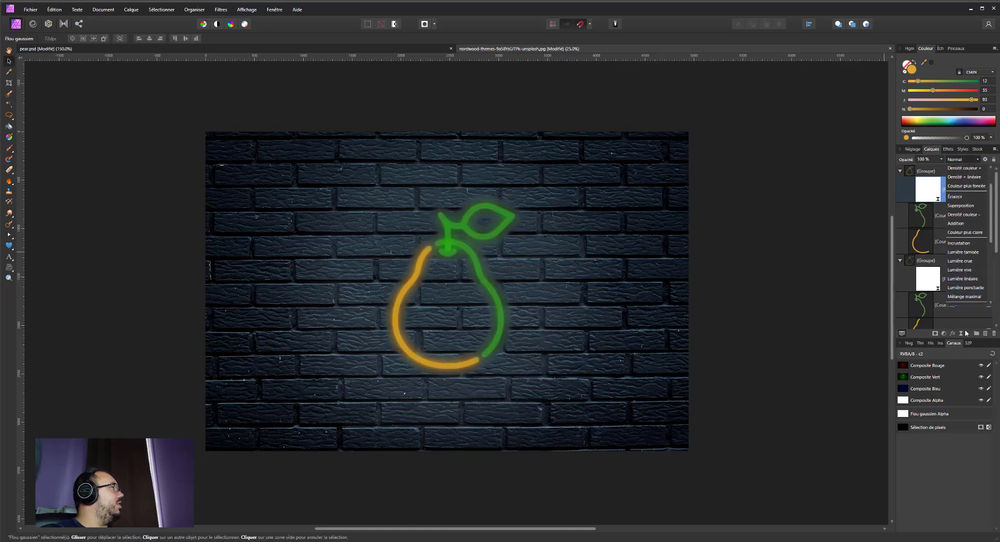
scroll(966, 225, "up", 1)
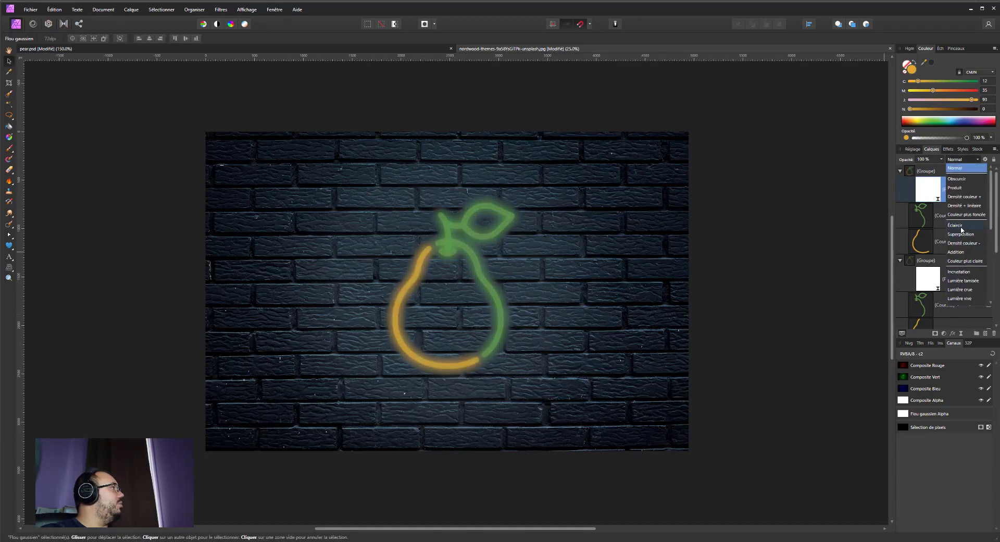
left_click(961, 230)
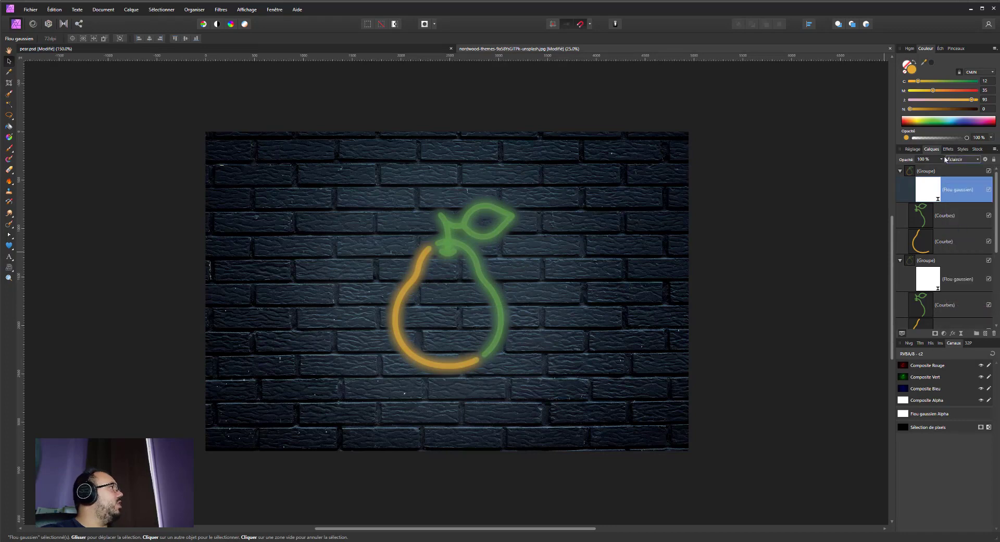
left_click(923, 159)
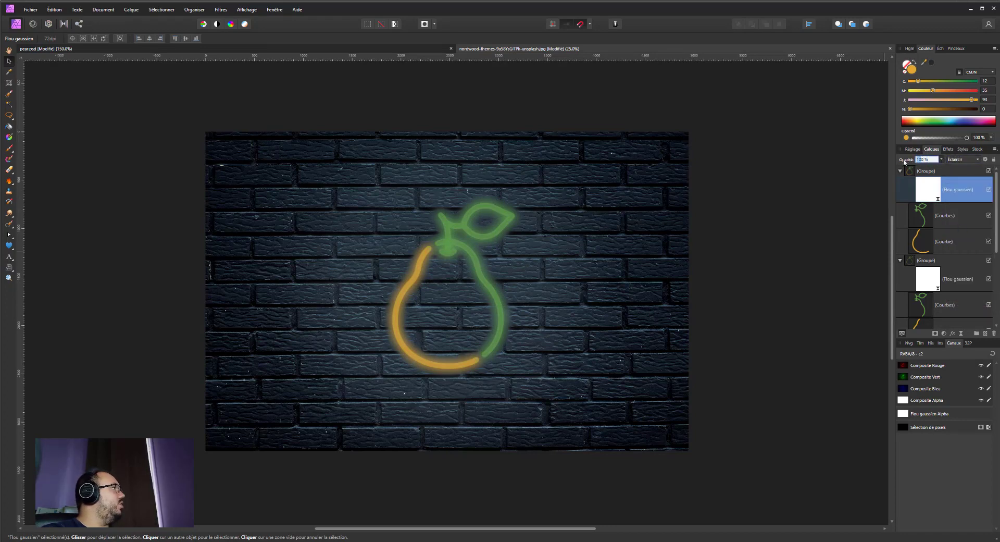
type("25")
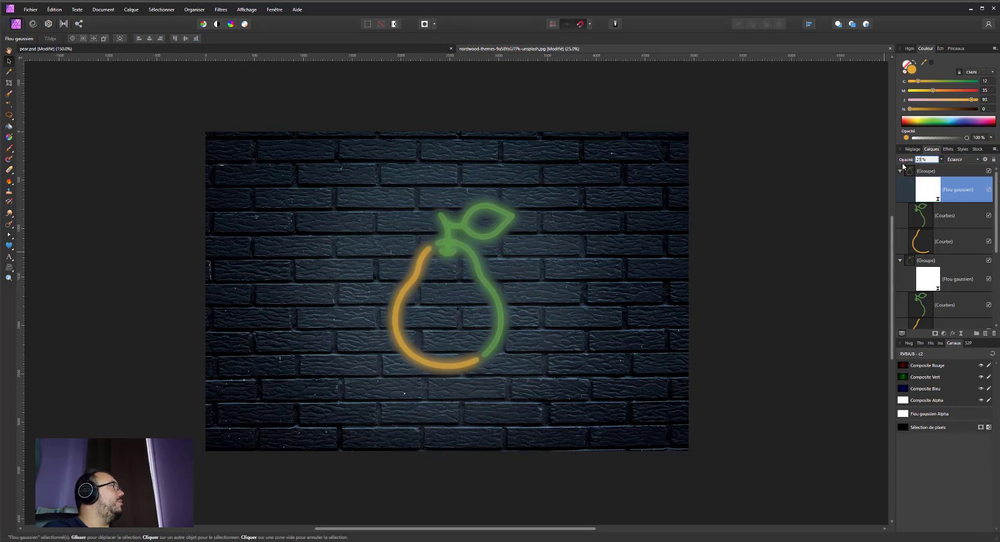
key("Return")
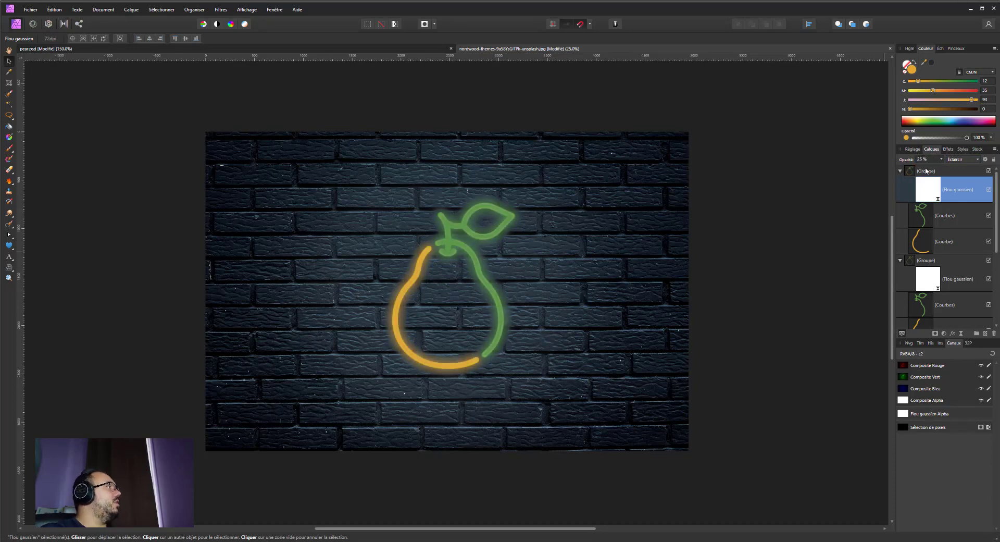
Step: Collapse the three blurred pear groups and combine them into a single group
left_click(900, 172)
left_click(900, 202)
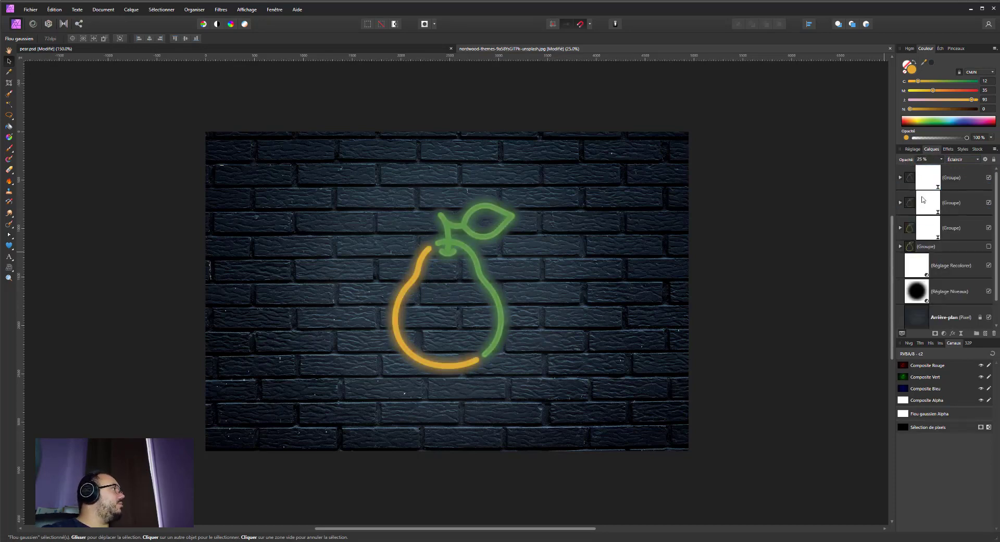
left_click(946, 229)
left_click(963, 180, "shift")
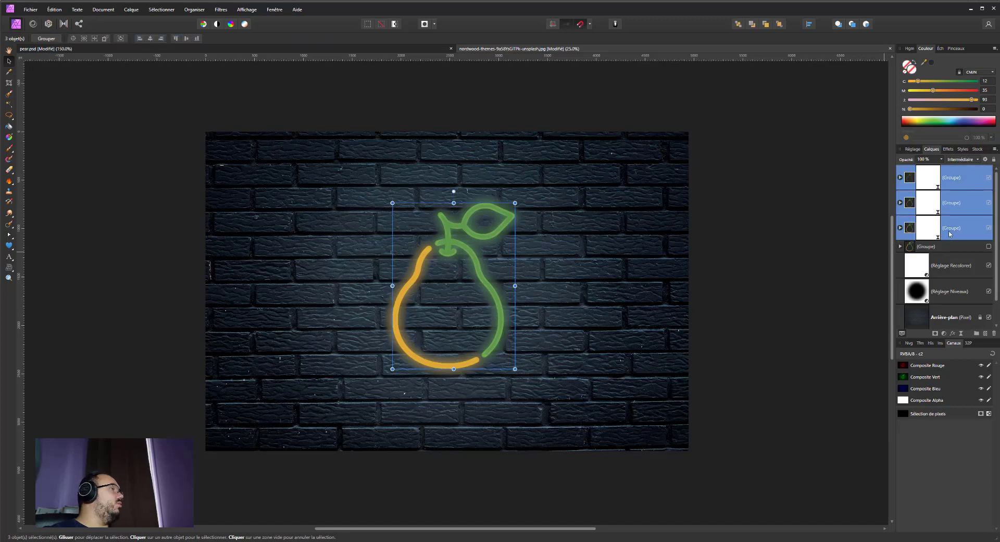
key("ctrl+g")
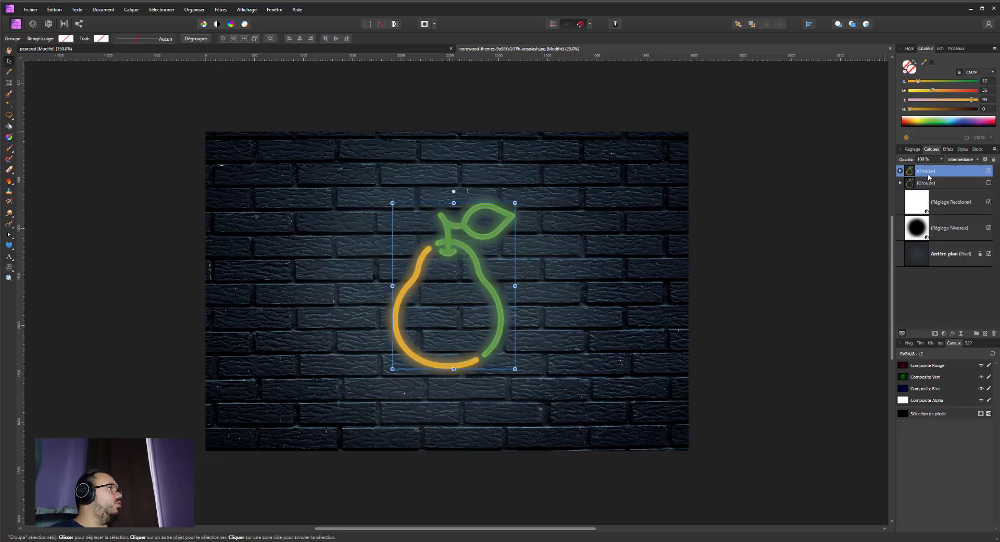
Step: Duplicate the hidden sharp pear group, place both copies above the blurred group and make them visible
left_click(938, 186)
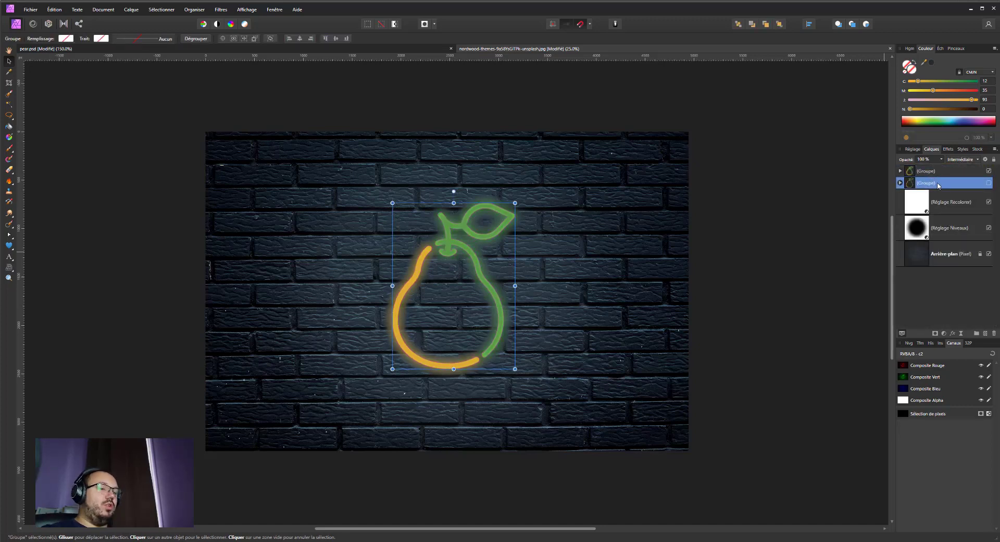
key("ctrl+j")
left_click_drag(938, 187, 929, 169)
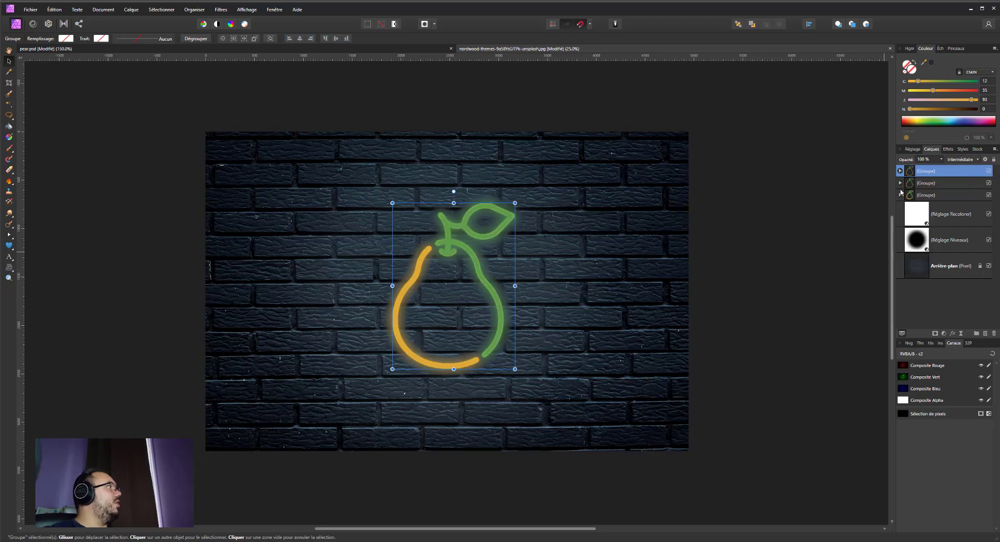
left_click(988, 195)
left_click(989, 195)
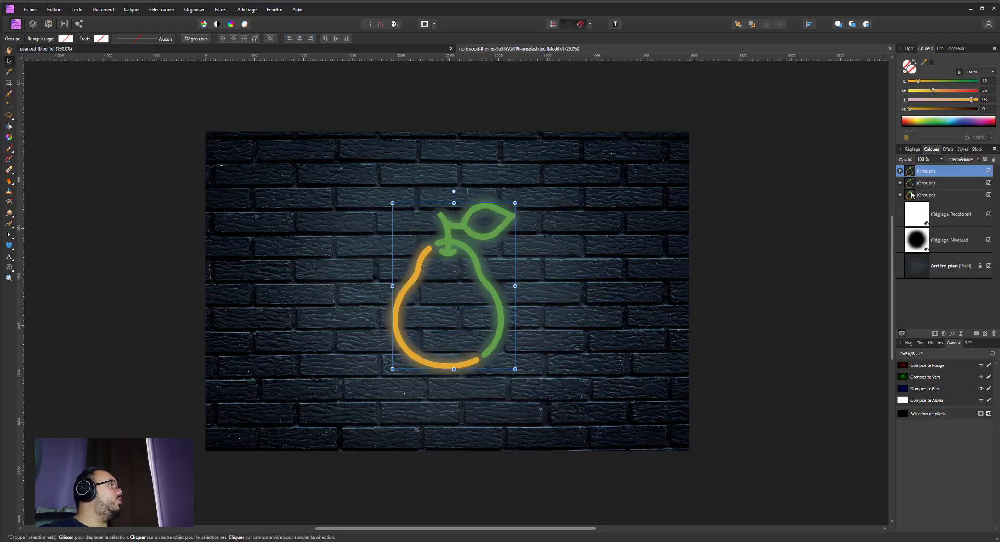
Step: Reduce the radius of the Éclaircir Gaussian blur inside the combined blurred group to 17.5 px
left_click(900, 195)
left_click(929, 210)
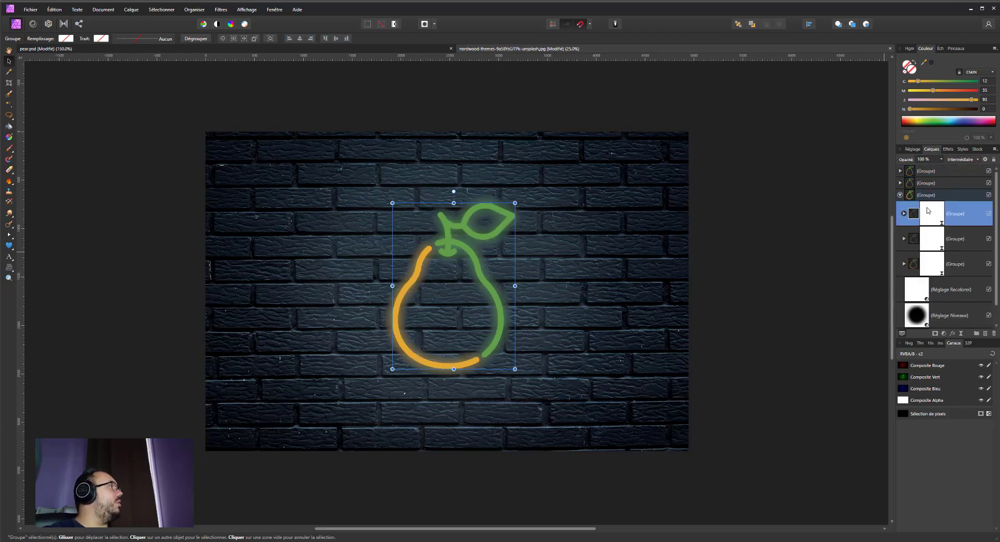
left_click(930, 209)
left_click(949, 225)
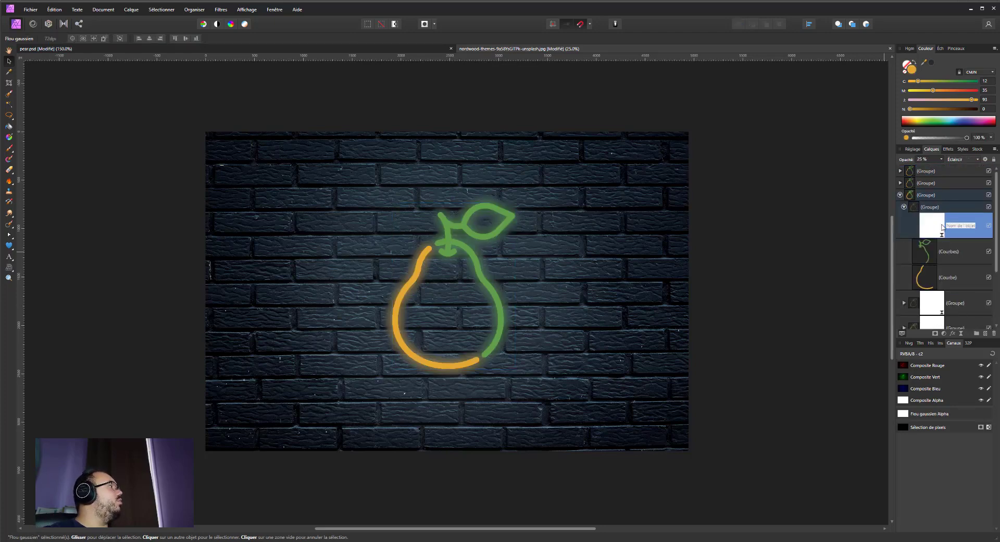
double_click(941, 224)
mouse_move(786, 359)
left_mouse_down()
mouse_move(761, 354)
mouse_move(770, 350)
left_mouse_up()
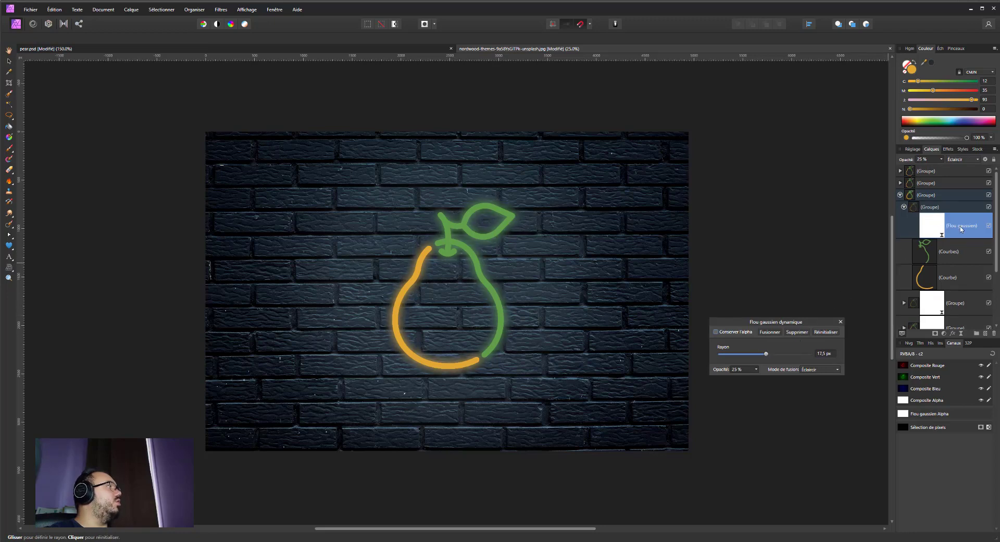
left_click(904, 206)
left_click(900, 195)
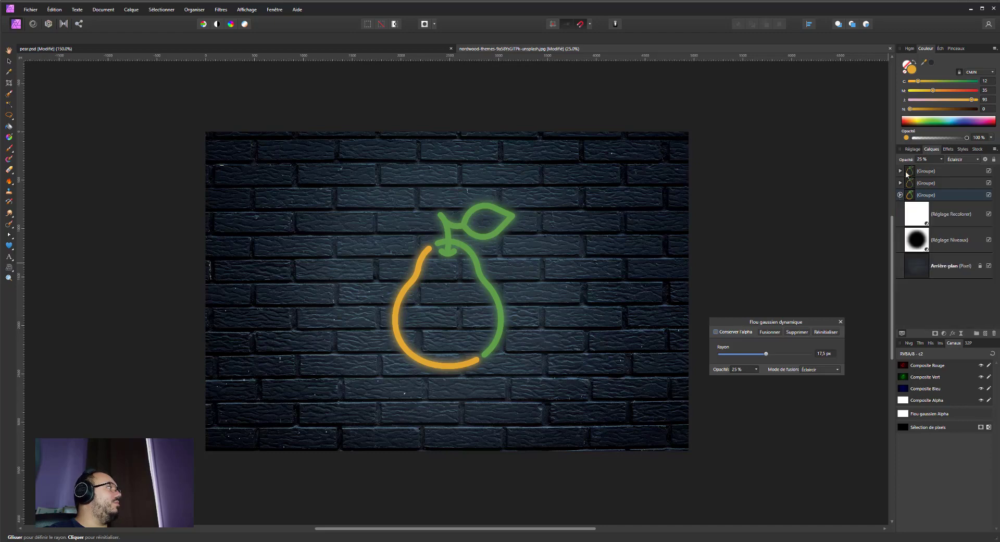
Step: Hide the topmost pear group and give the sharp copy below it a Biseau/Estampage layer effect of type Interne
left_click(935, 182)
left_click(900, 183)
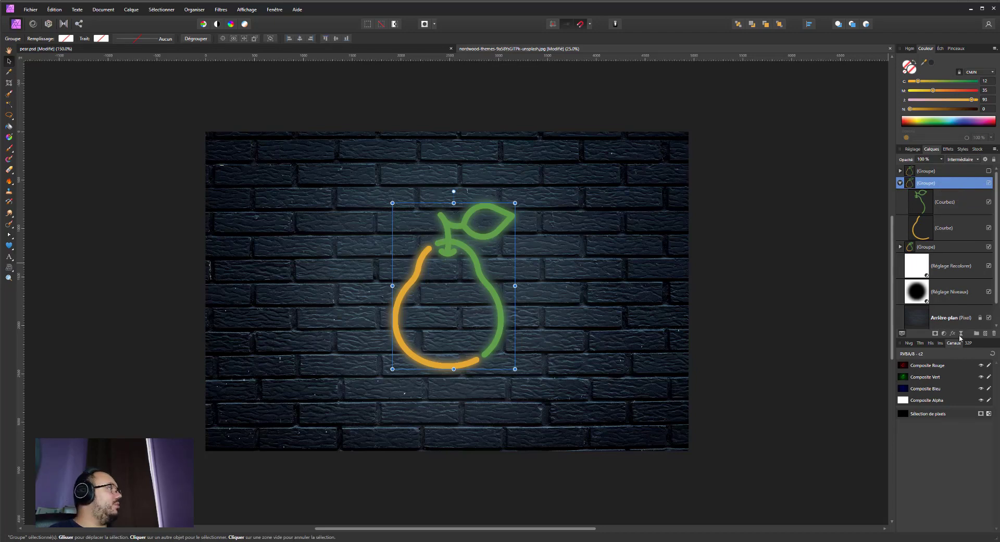
left_click(953, 334)
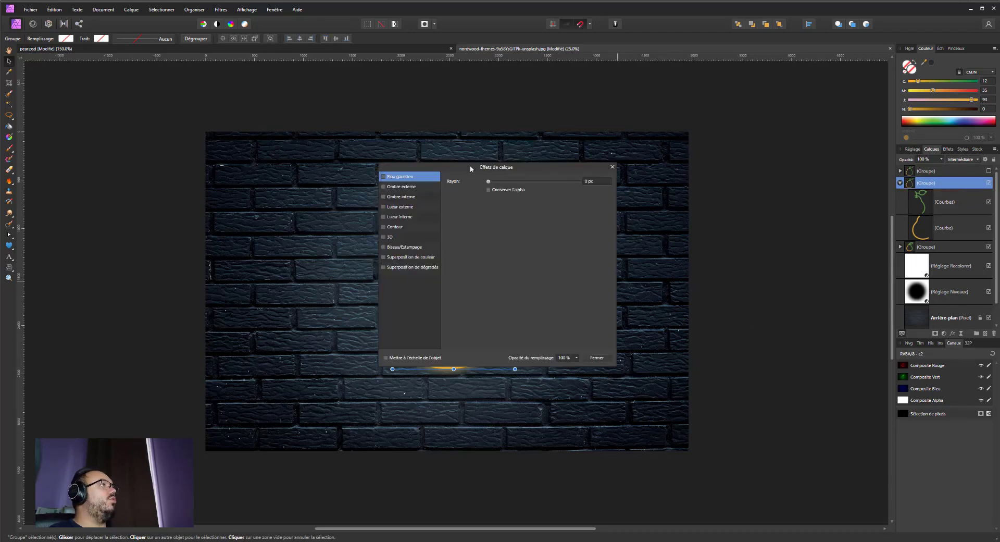
left_click_drag(446, 168, 665, 114)
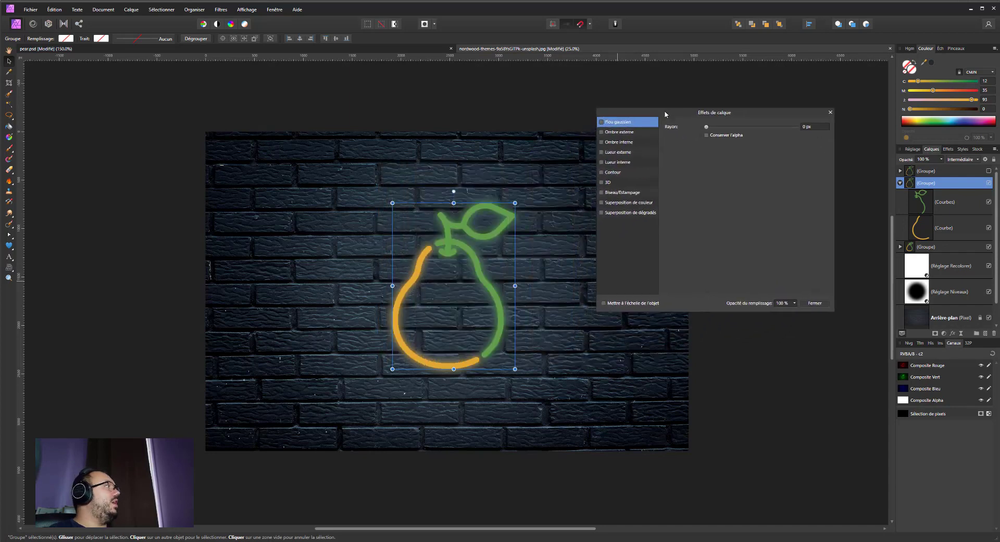
left_click(604, 193)
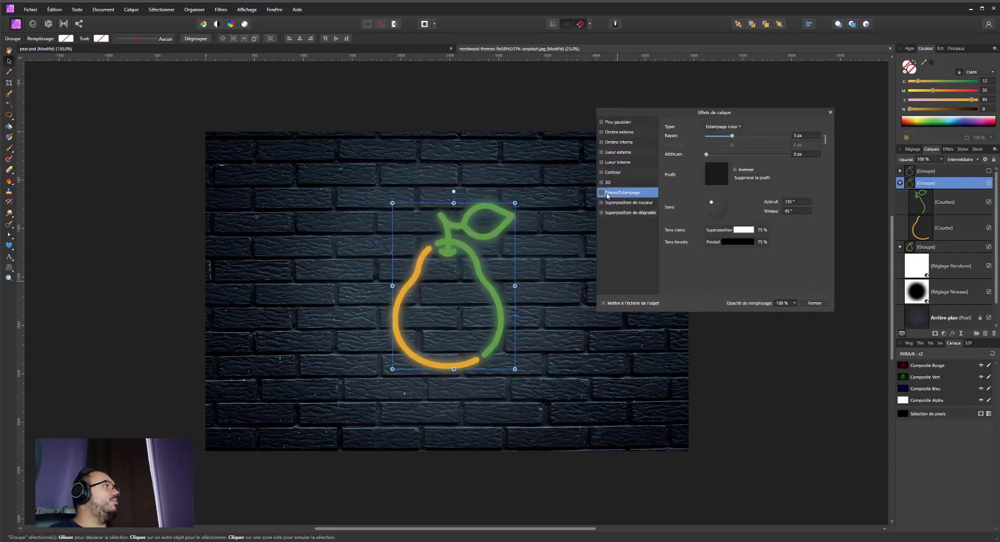
left_click(602, 193)
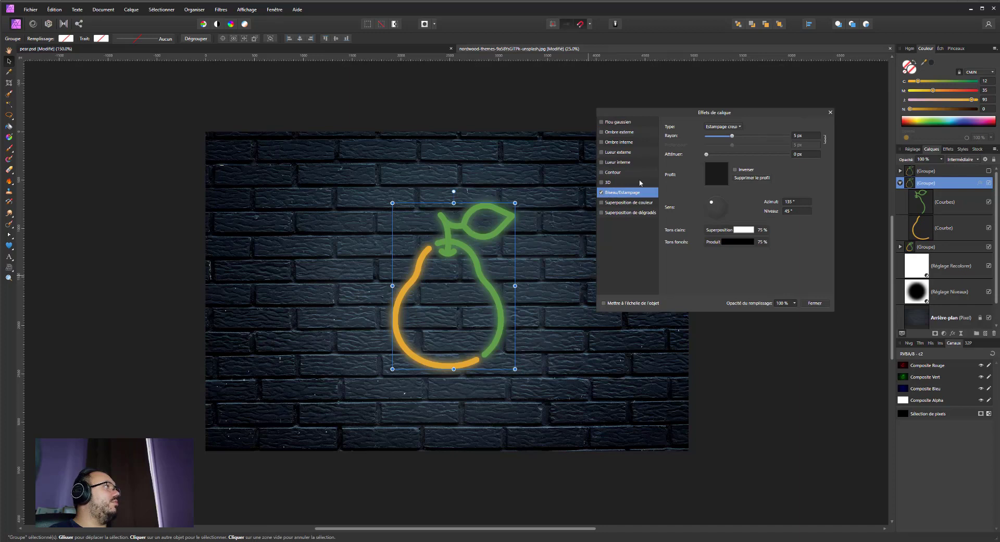
left_click(717, 128)
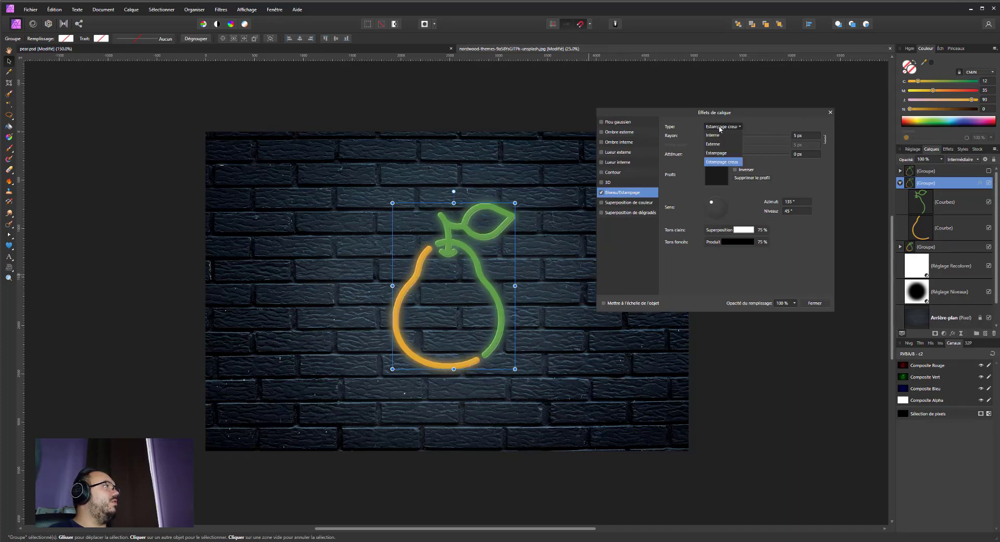
left_click(719, 135)
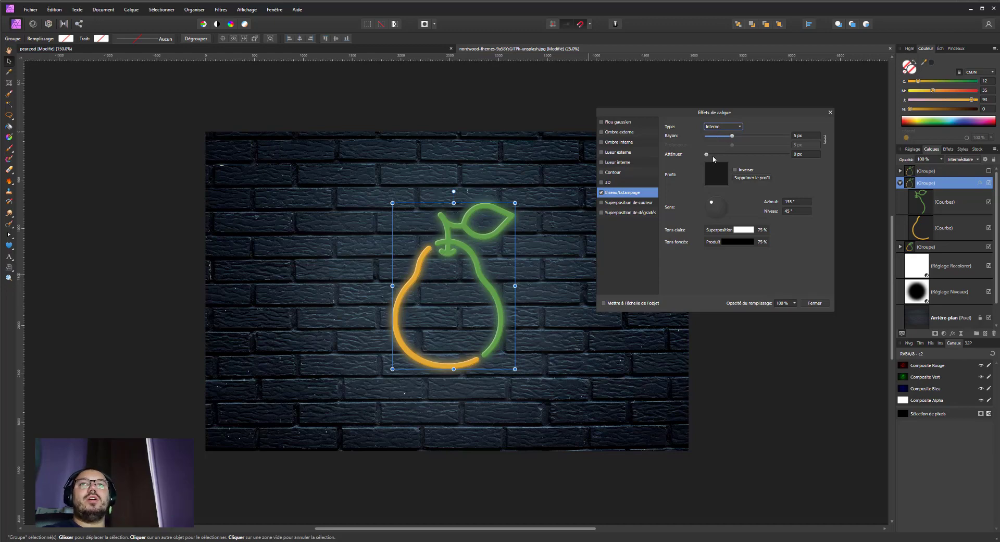
Step: Set the bevel's radius to 100 px, its softening to 3.4 px, azimuth to 53.5° and elevation to 58.7°
left_click_drag(733, 136, 800, 137)
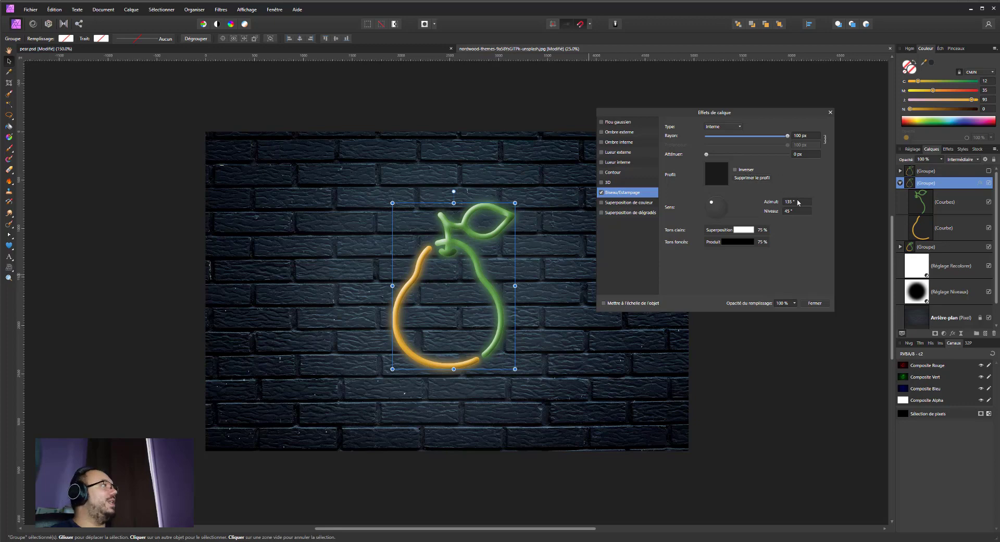
mouse_move(706, 154)
left_mouse_down()
mouse_move(775, 155)
mouse_move(722, 155)
left_mouse_up()
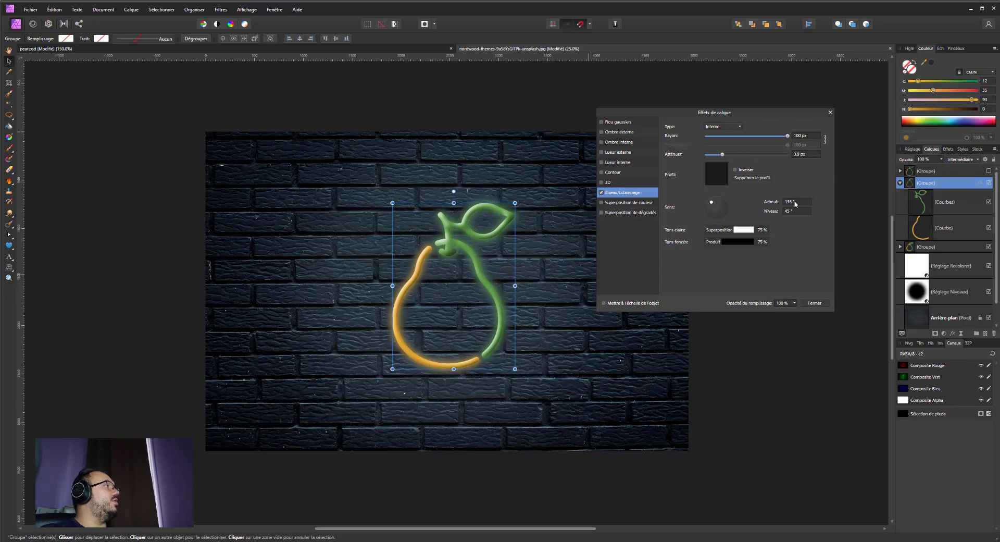
left_click_drag(796, 203, 800, 202)
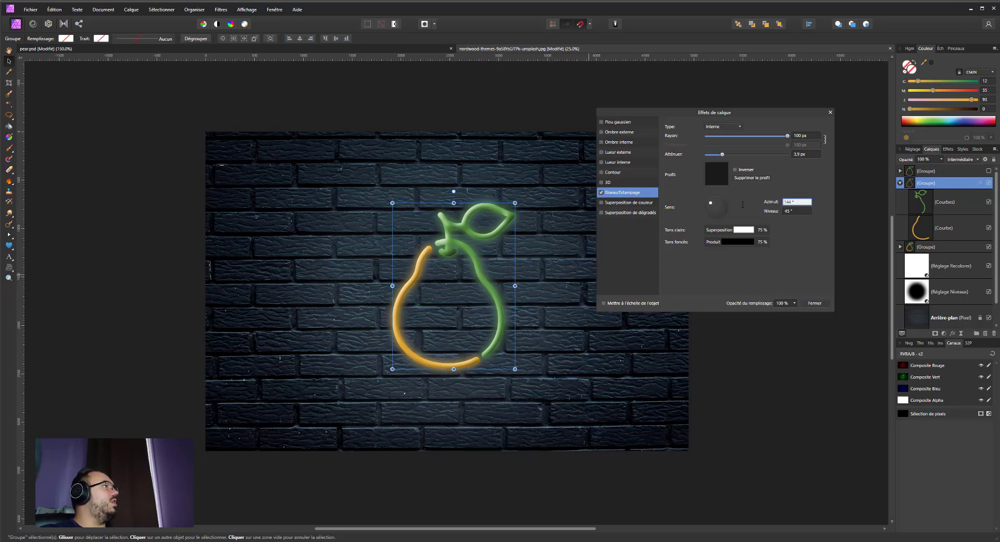
left_click_drag(711, 203, 721, 205)
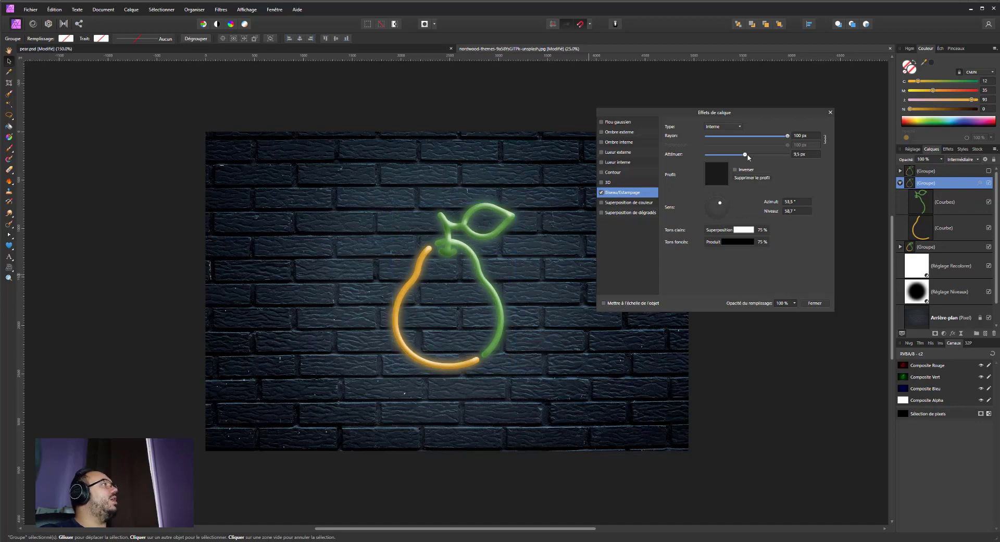
left_click_drag(722, 154, 719, 155)
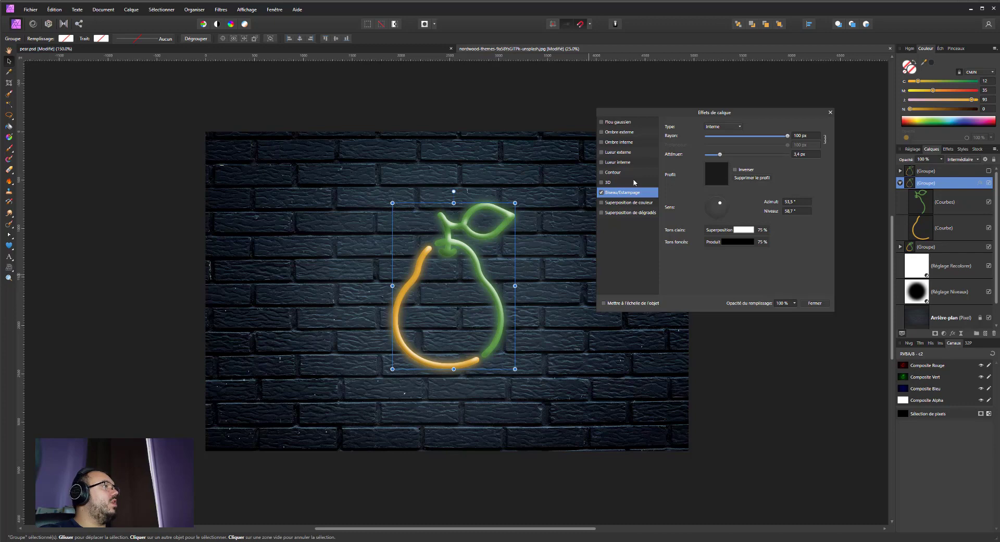
Step: Add an Ombre interne layer effect to the sharp pear group and set its angle to 90°
left_click(602, 142)
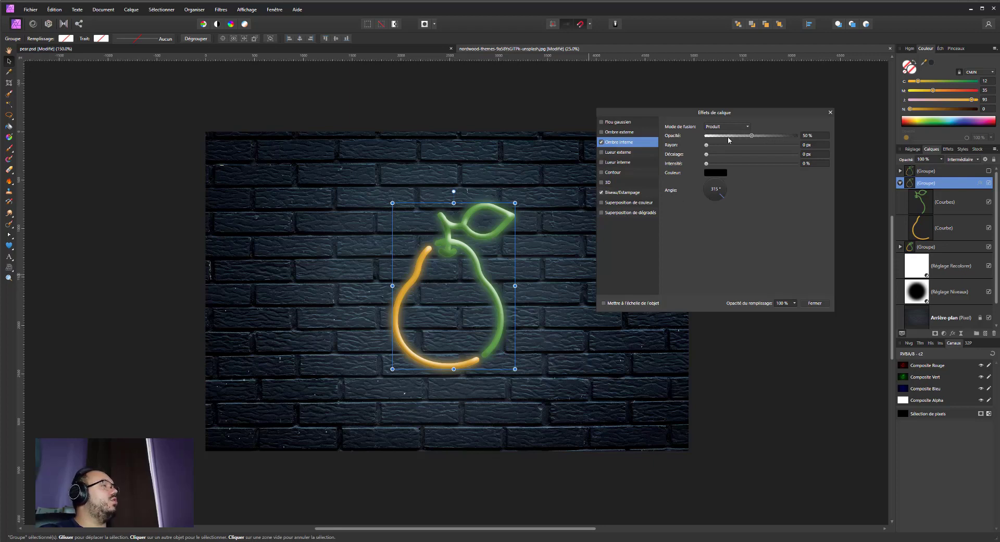
left_click(721, 195)
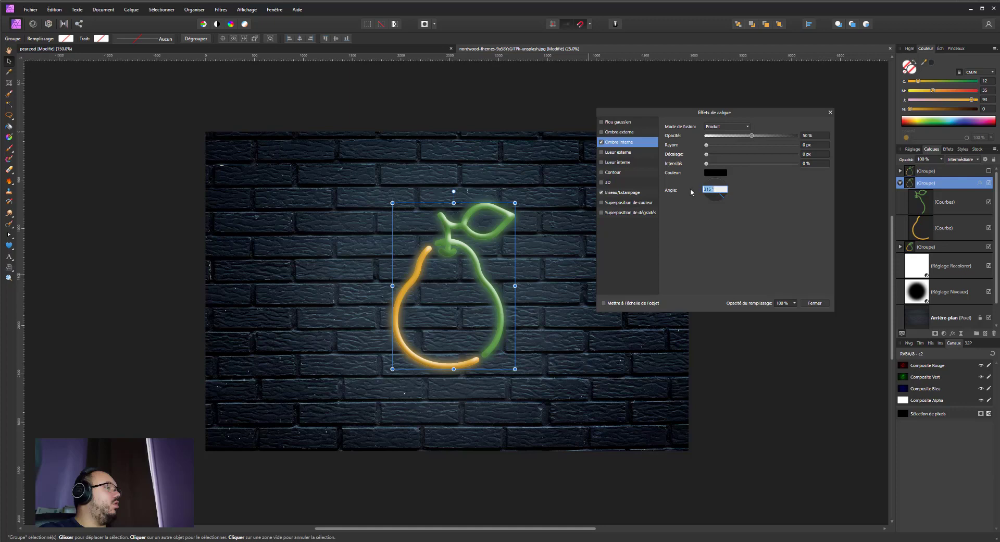
type("90")
key("Return")
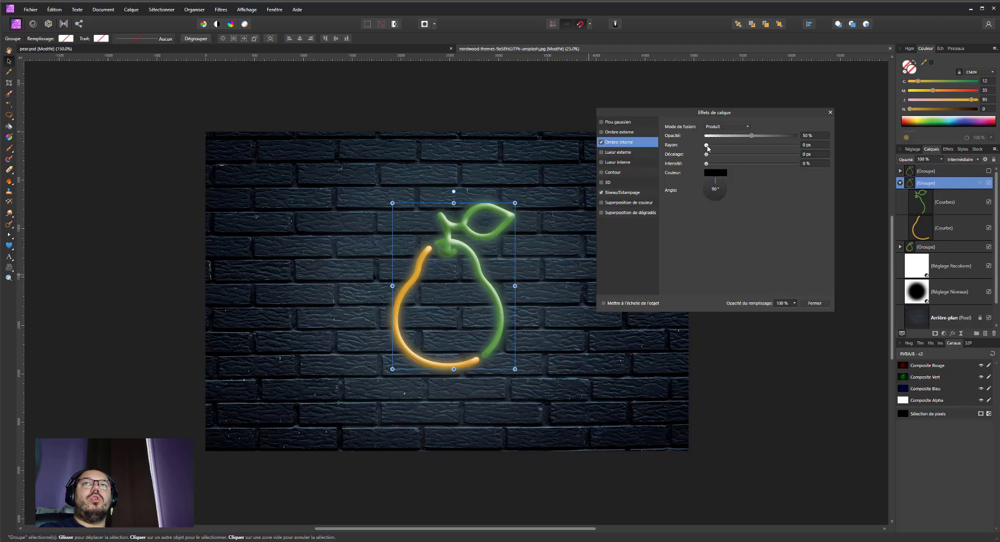
Step: Set the inner shadow's radius to 2 px, offset to 20 px and intensity to 15%, comparing the pear with and without it
left_click(807, 145)
type("2")
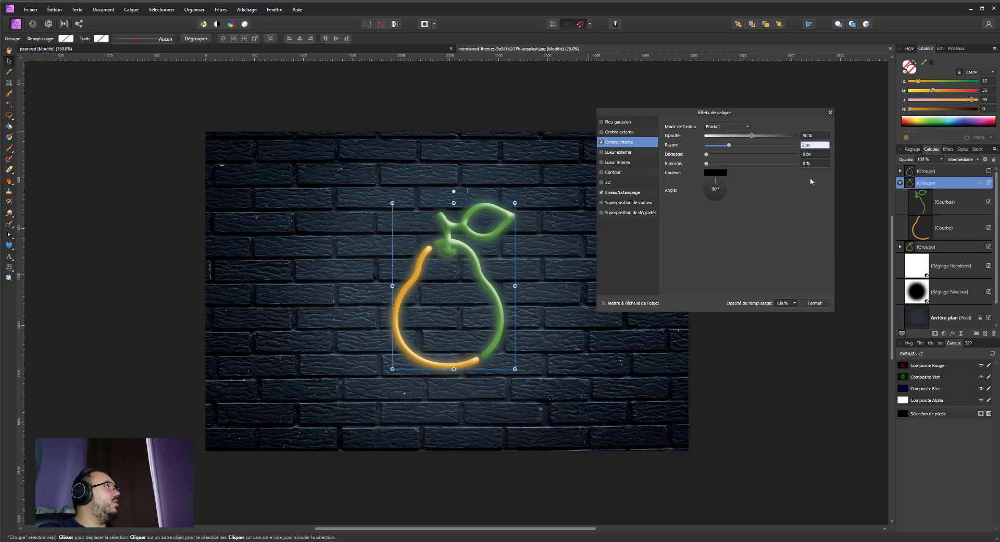
left_click(816, 153)
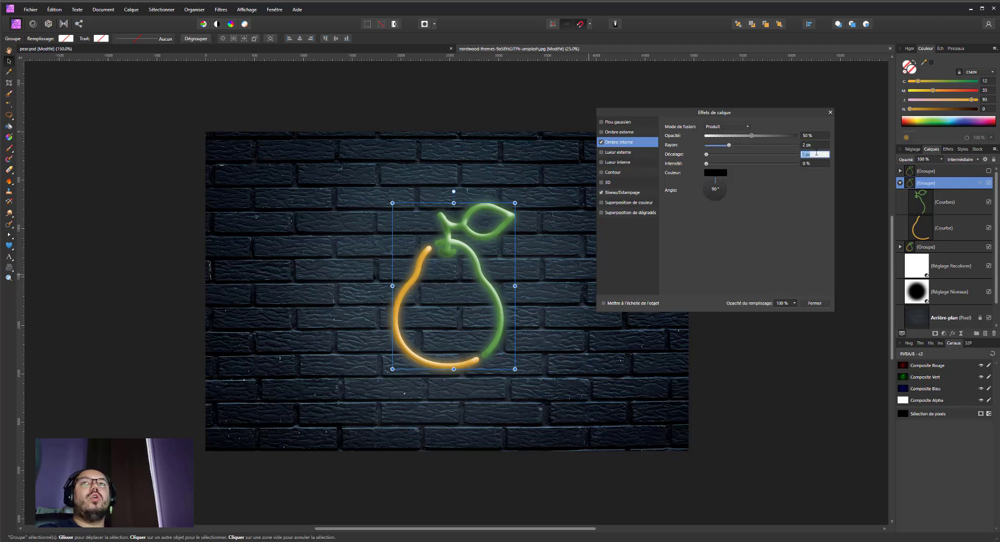
type("8")
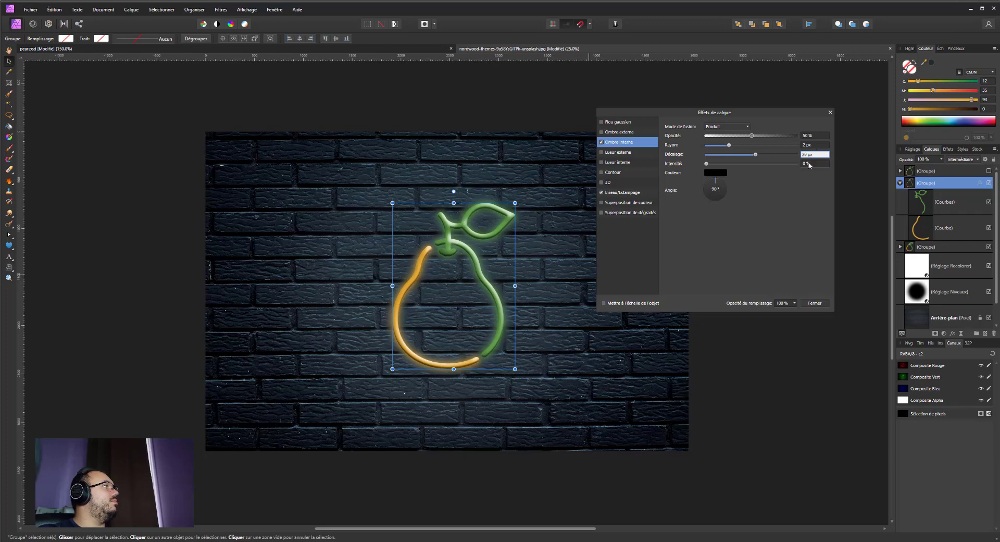
left_click(810, 164)
left_click_drag(758, 164, 719, 164)
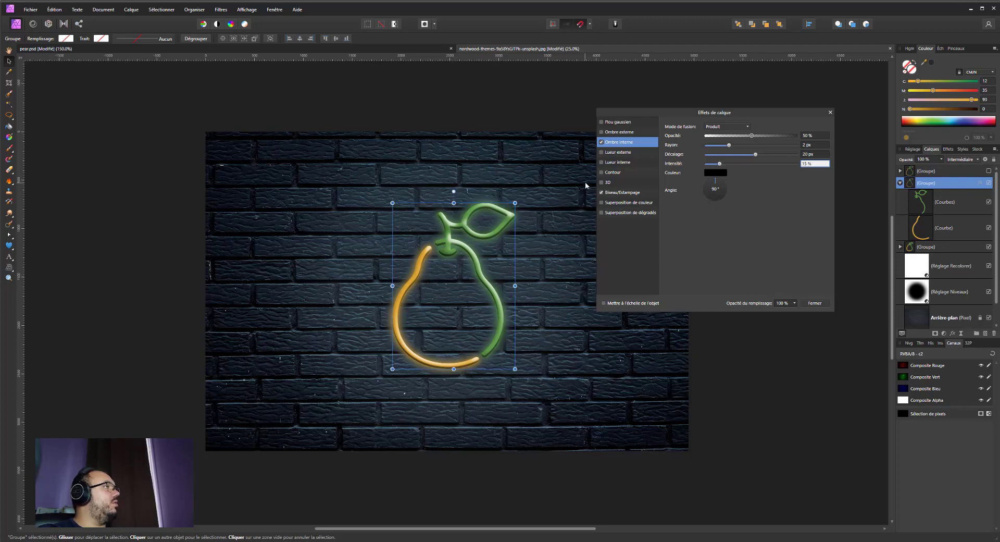
left_click(601, 143)
left_click(601, 142)
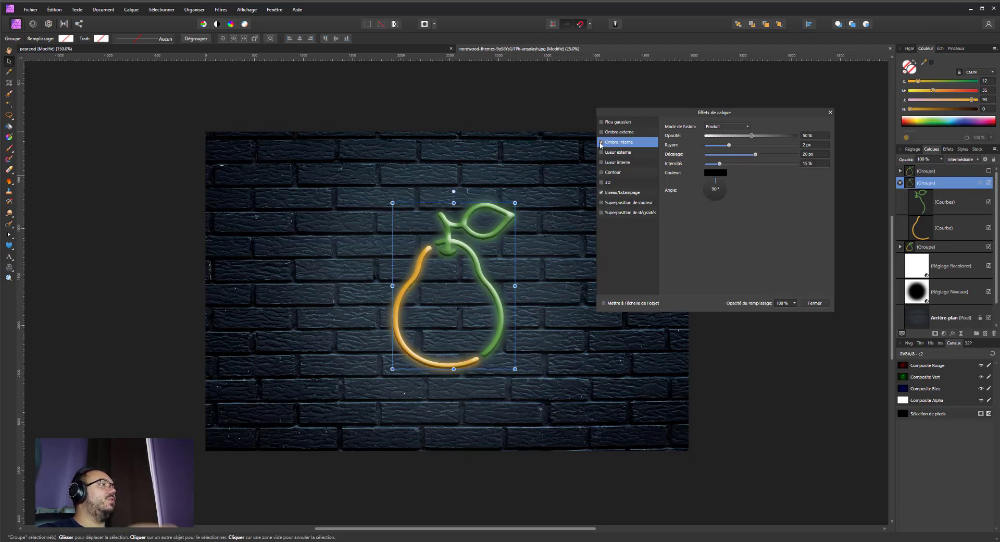
left_click(601, 143)
left_click(601, 143)
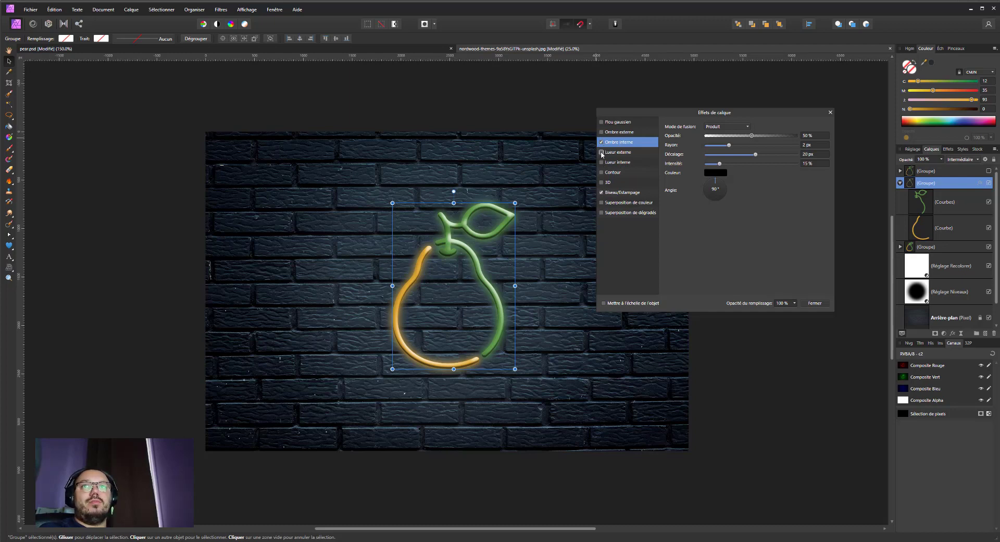
Step: Add a white Lueur interne effect with 32% opacity, a 21.9 px radius and 64% intensity, comparing the pear with and without it
left_click(602, 162)
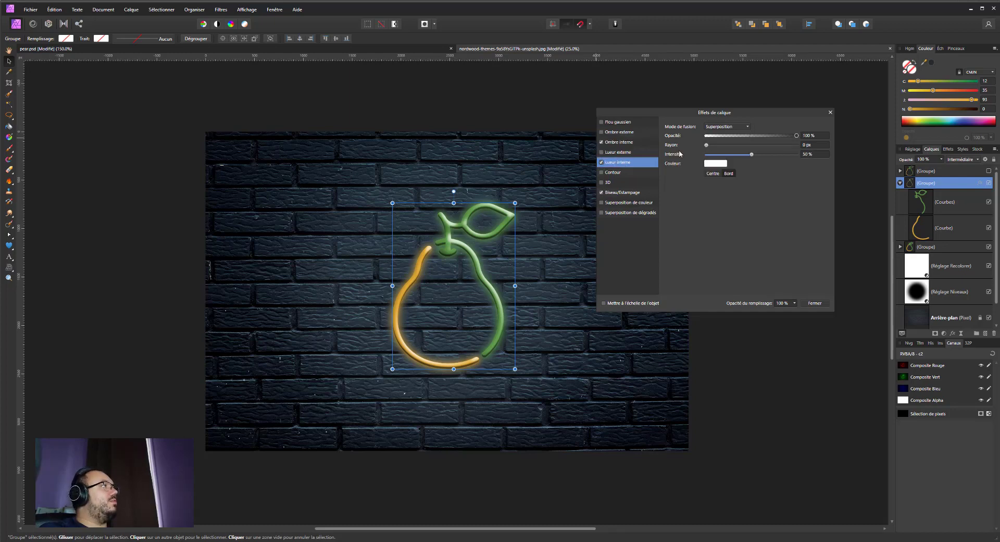
left_click_drag(750, 135, 780, 138)
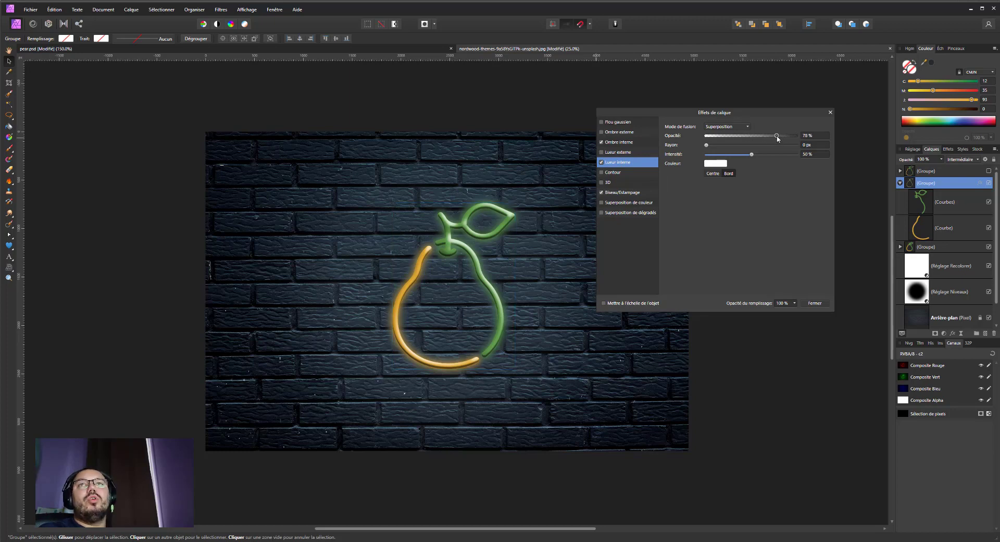
left_click_drag(777, 138, 749, 137)
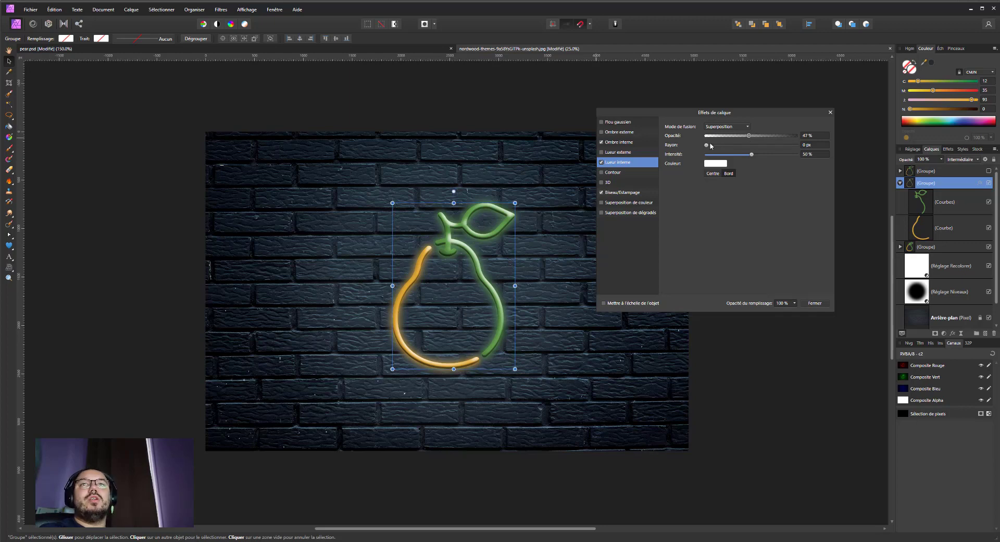
mouse_move(749, 136)
left_mouse_down()
mouse_move(715, 146)
mouse_move(757, 150)
left_mouse_up()
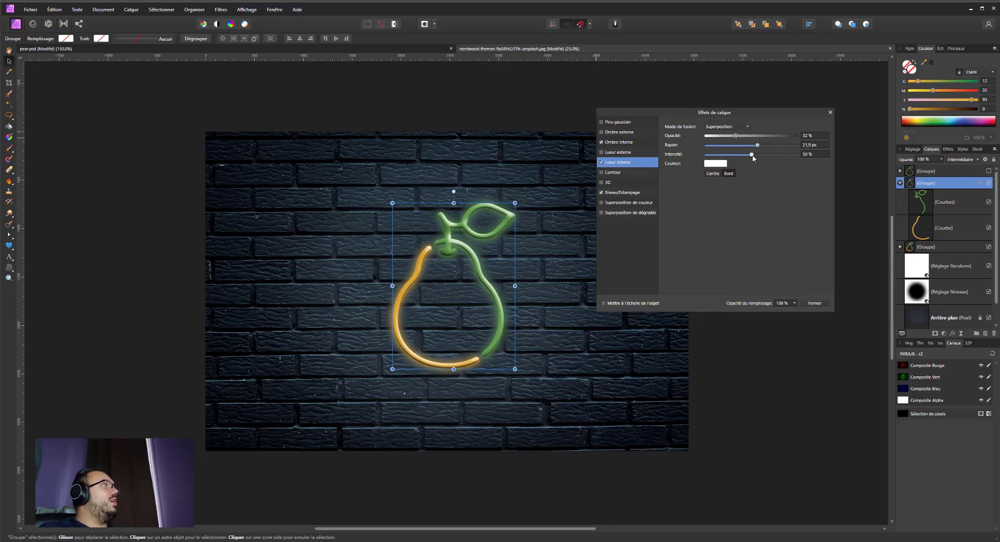
mouse_move(752, 155)
left_mouse_down()
mouse_move(736, 155)
mouse_move(770, 155)
mouse_move(756, 156)
left_mouse_up()
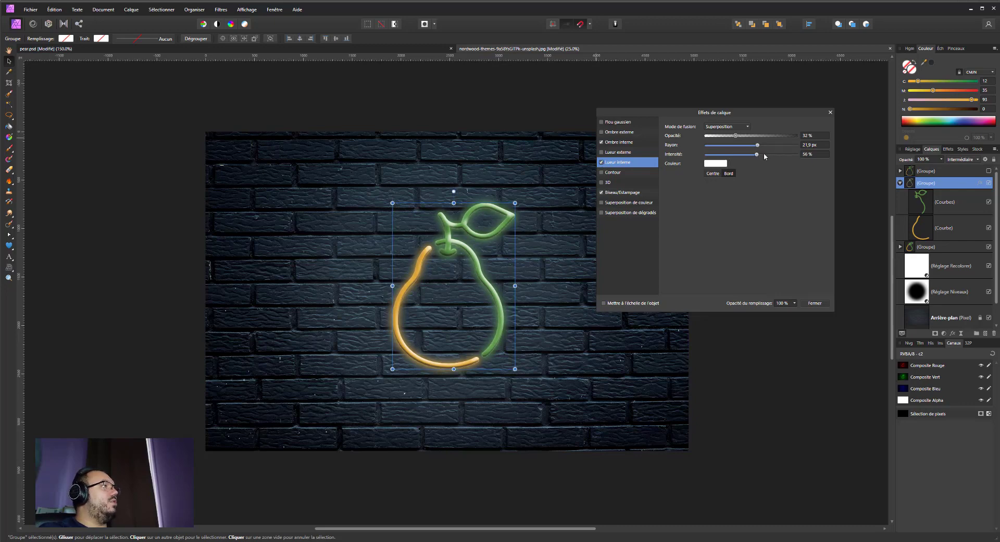
left_click(764, 154)
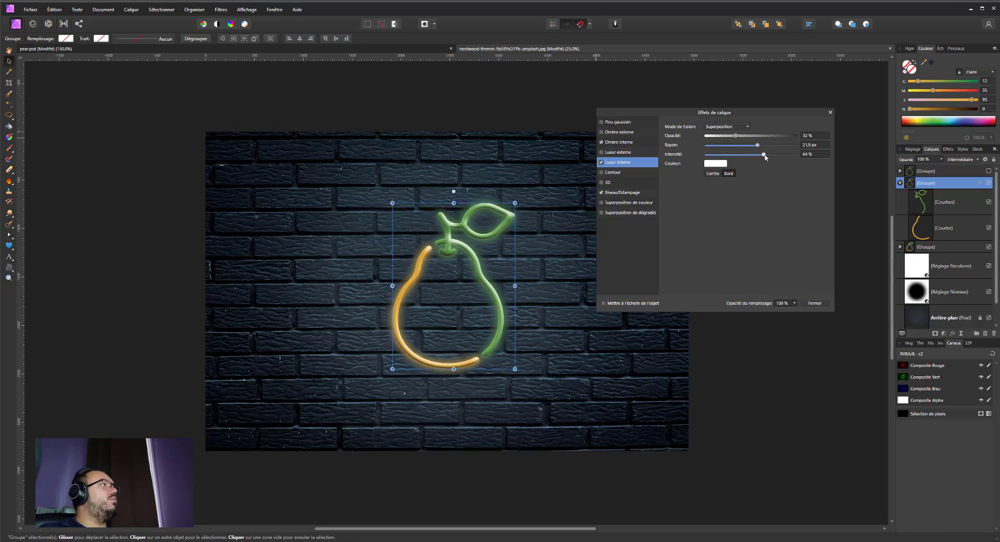
left_click(602, 163)
left_click(602, 163)
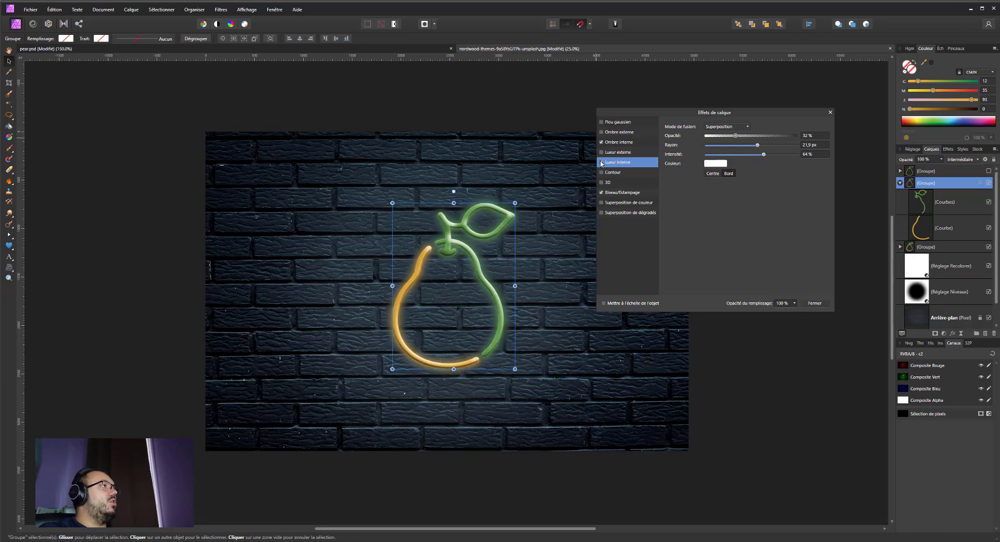
left_click(602, 163)
left_click(602, 163)
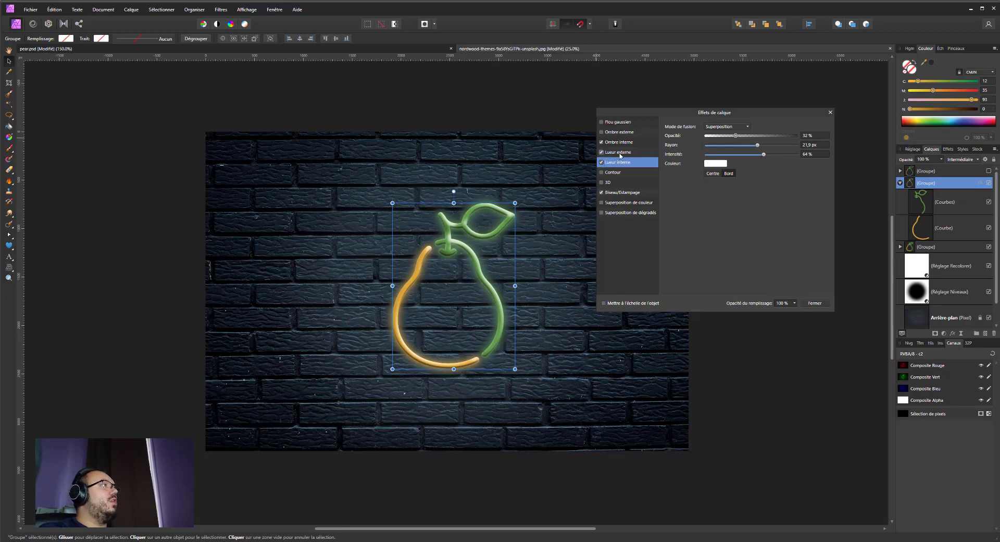
Step: Add a white Lueur externe effect with a 0.7 px radius and 20% intensity
left_click(621, 154)
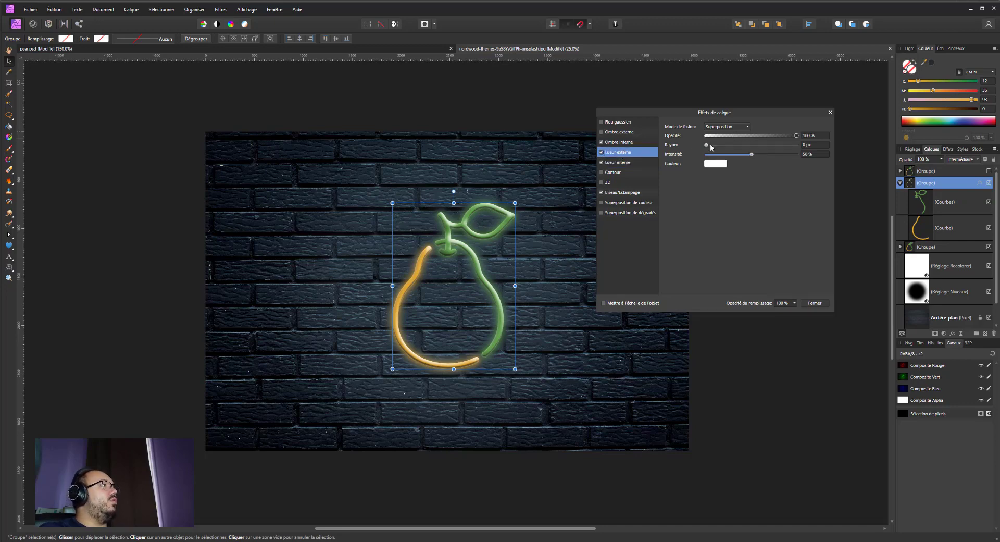
mouse_move(710, 144)
left_mouse_down()
mouse_move(732, 145)
mouse_move(715, 146)
mouse_move(734, 155)
mouse_move(711, 155)
mouse_move(725, 156)
left_mouse_up()
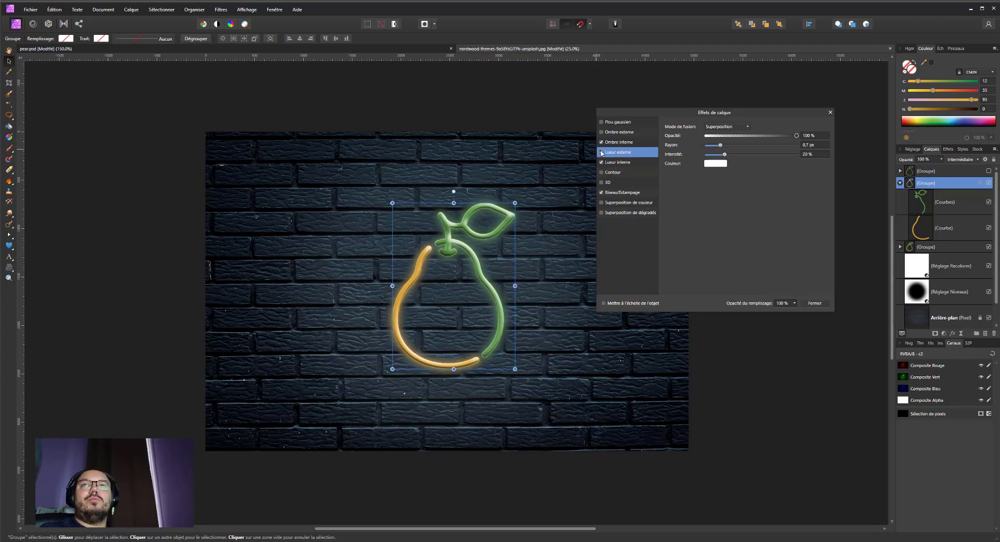
Step: Add an Ombre externe effect with 22% opacity, an 8.3 px radius, a 0.2 px offset and 14% intensity
left_click(610, 134)
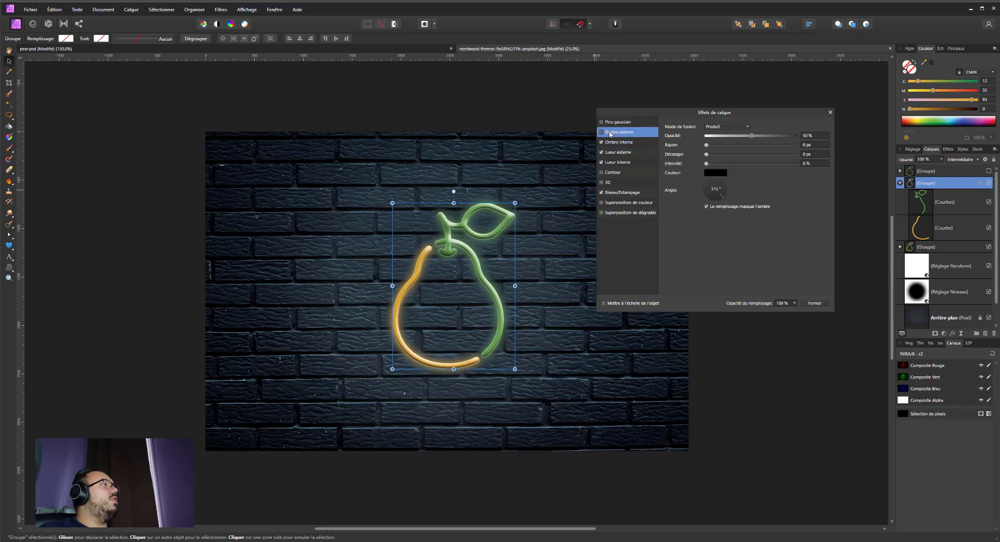
left_click(601, 132)
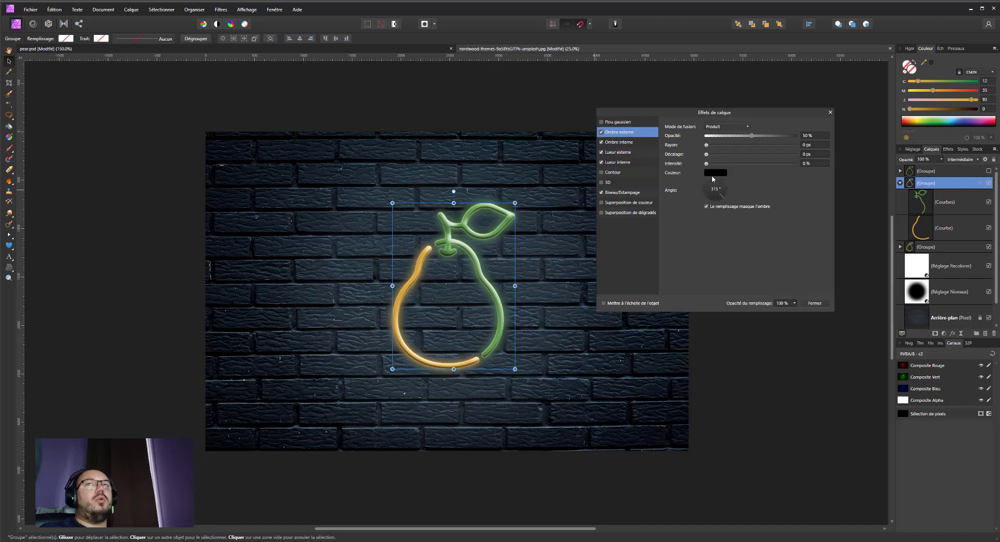
left_click_drag(752, 135, 719, 164)
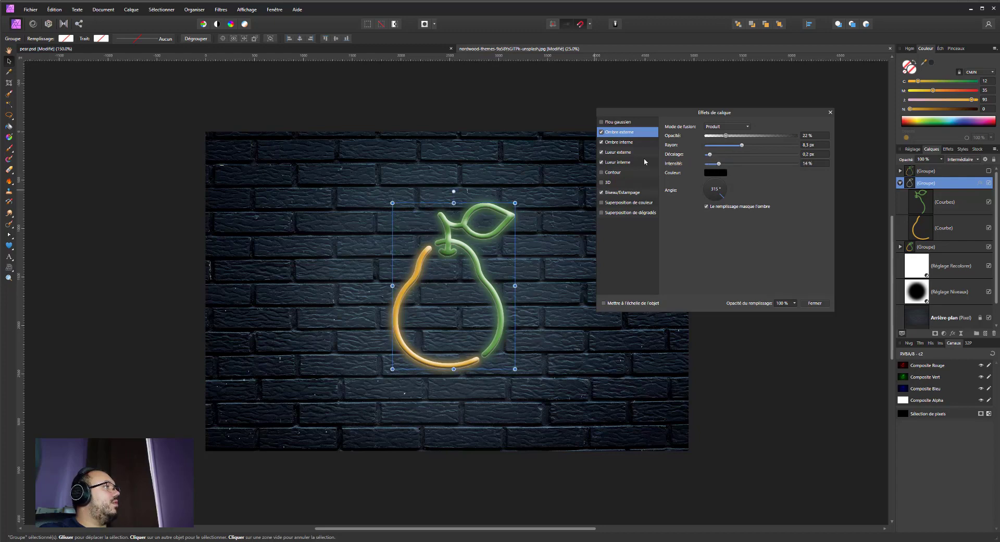
left_click(601, 132)
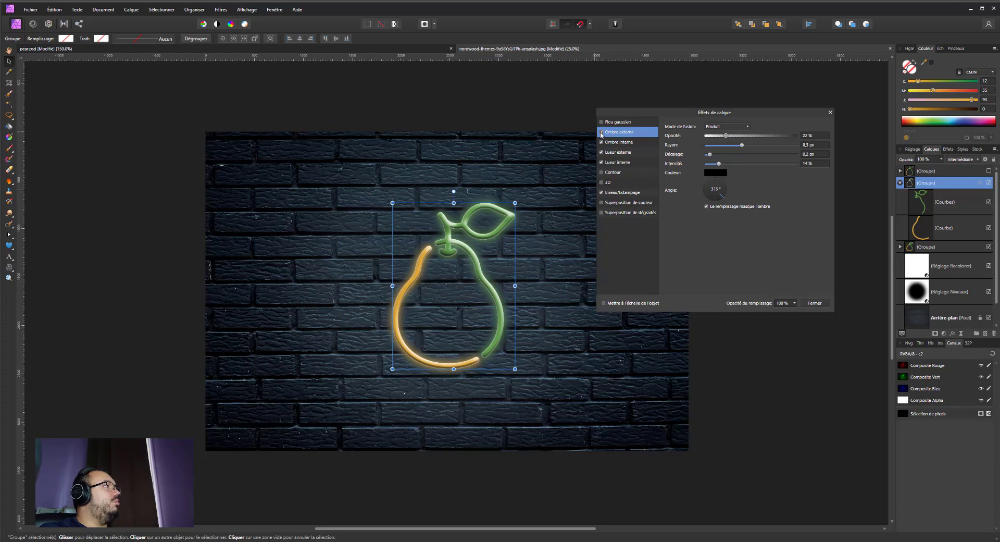
left_click(601, 132)
Step: Set the outer shadow's angle to 90°, offset to 0 px and intensity to 72%, and close the layer effects
left_click(714, 189)
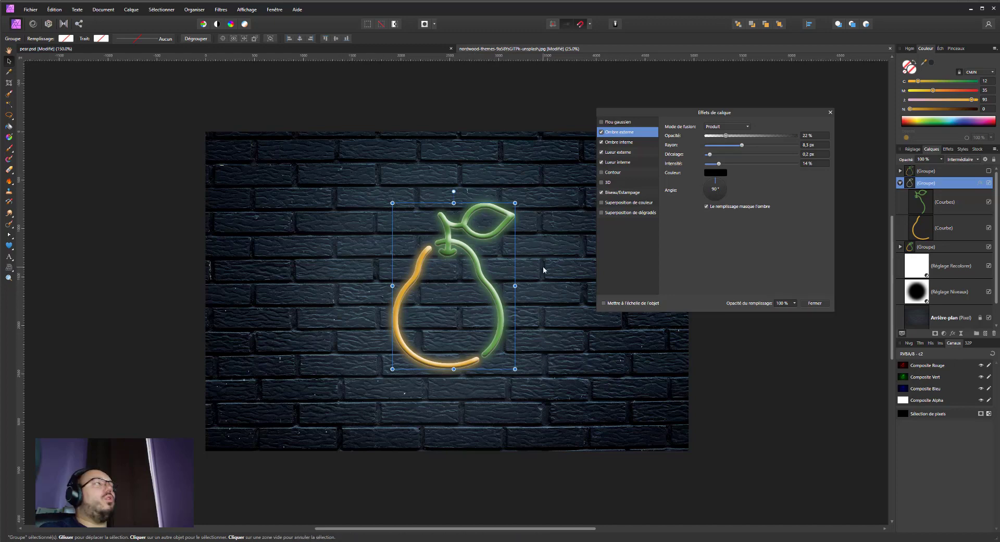
left_click(811, 155)
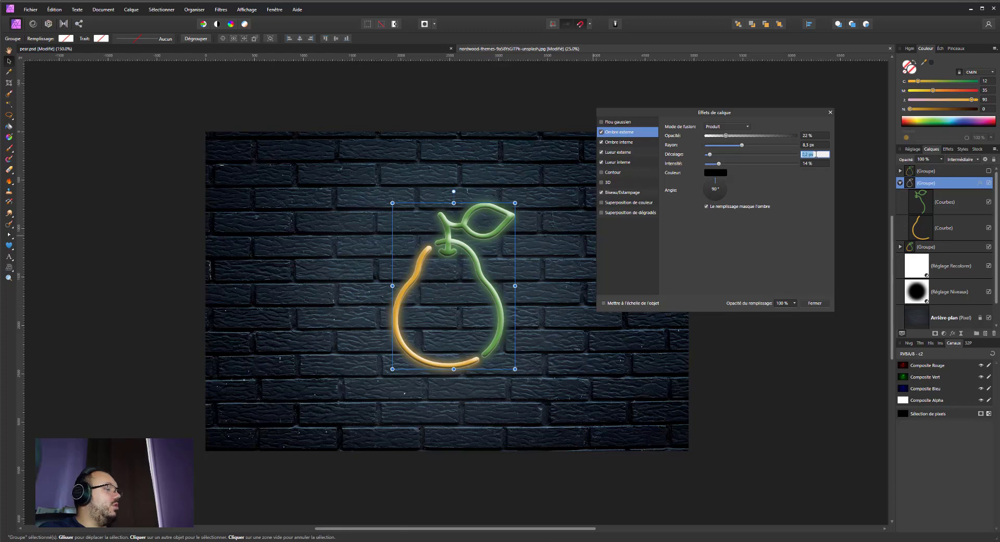
type("0")
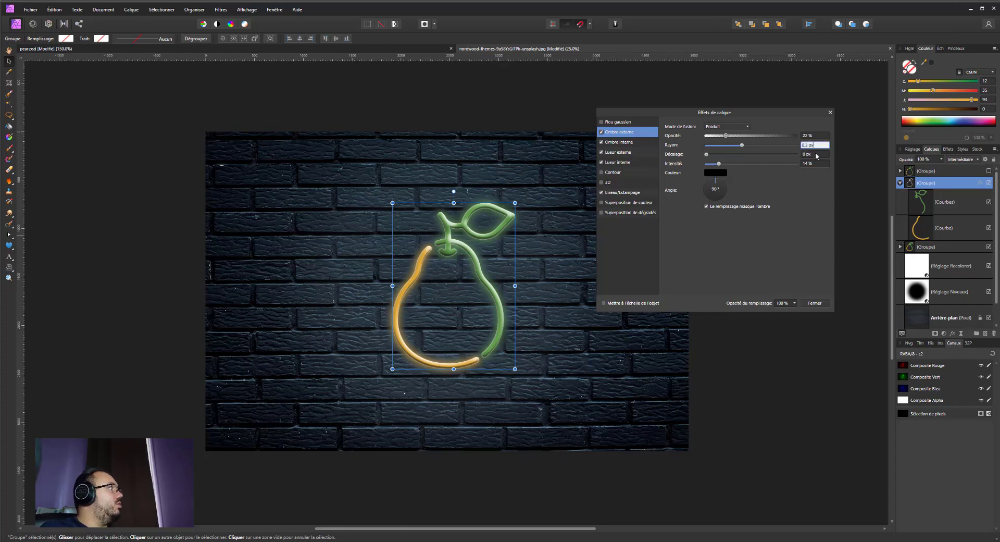
key("Tab")
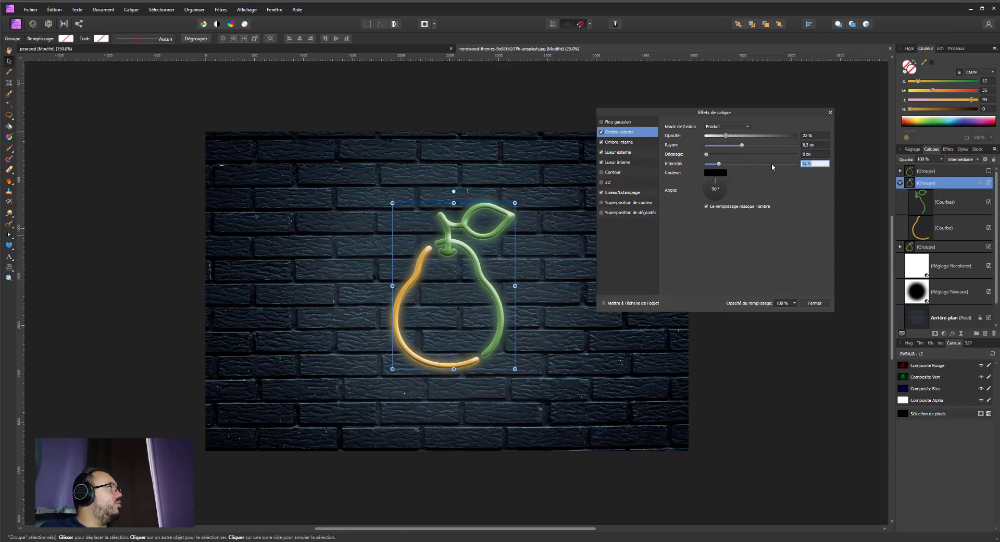
mouse_move(774, 164)
left_mouse_down()
mouse_move(761, 167)
mouse_move(772, 166)
left_mouse_up()
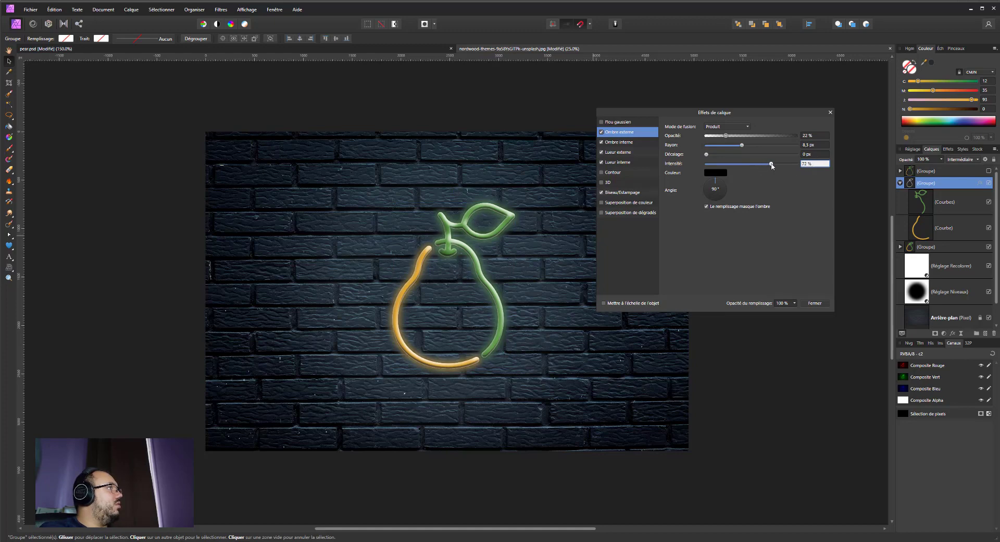
left_click(602, 132)
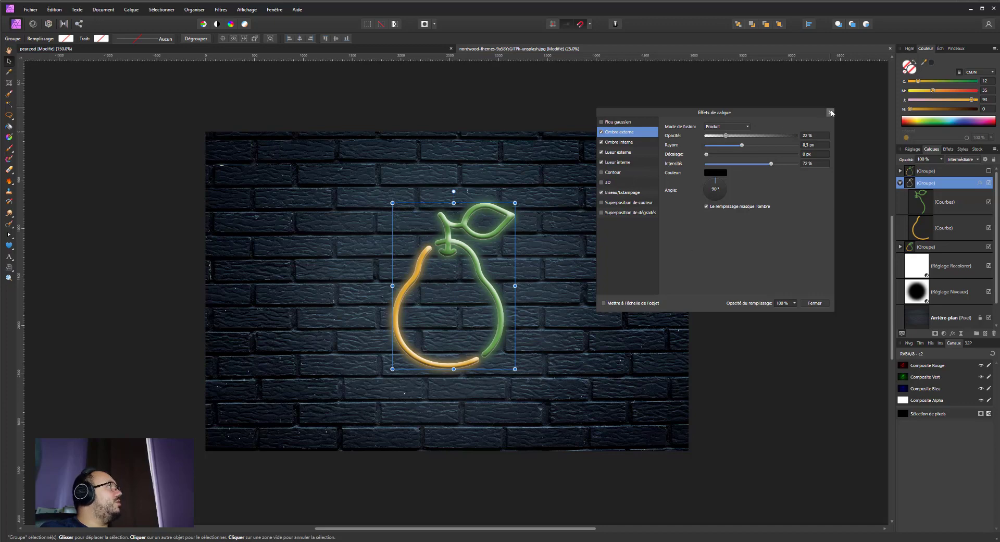
left_click(806, 303)
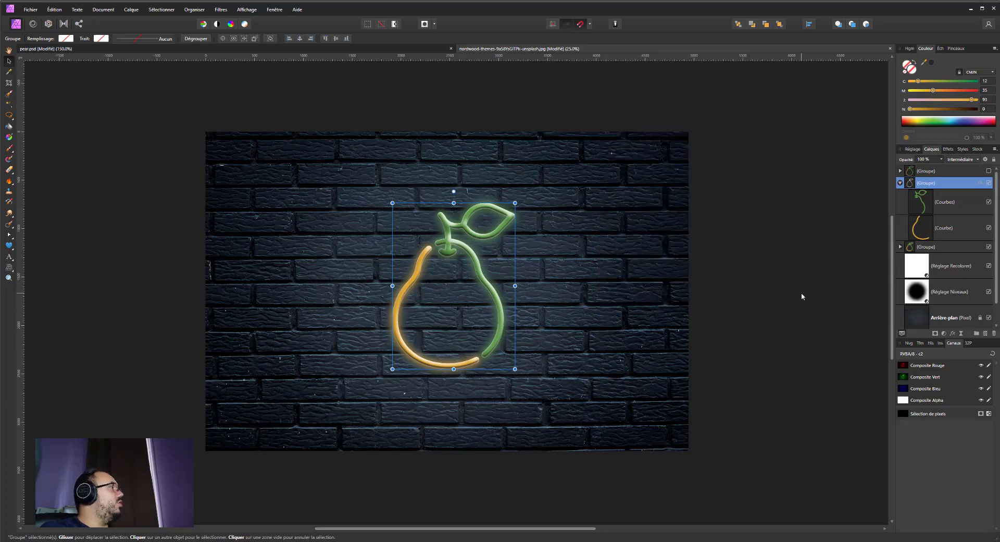
left_click(930, 171)
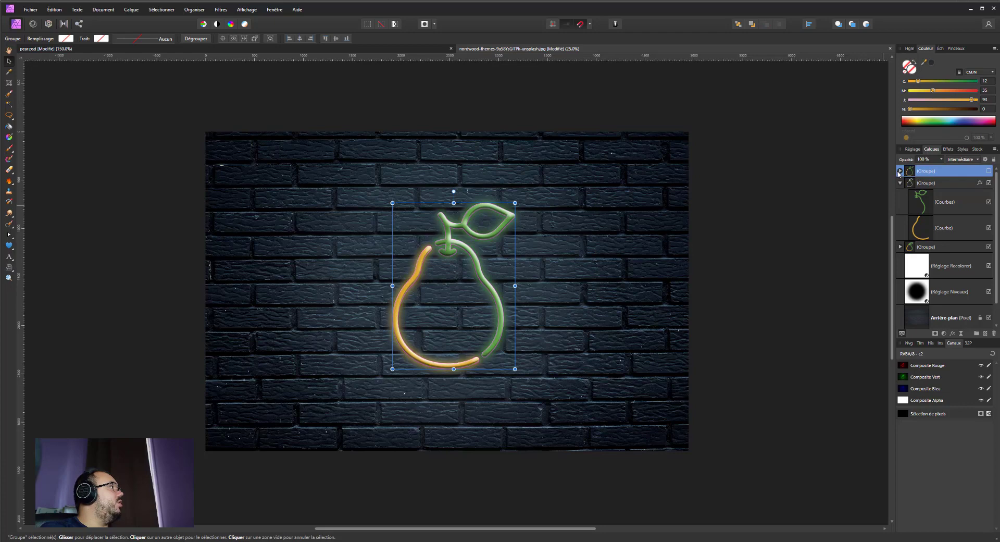
left_click(900, 172)
left_click(899, 172)
left_click(988, 171)
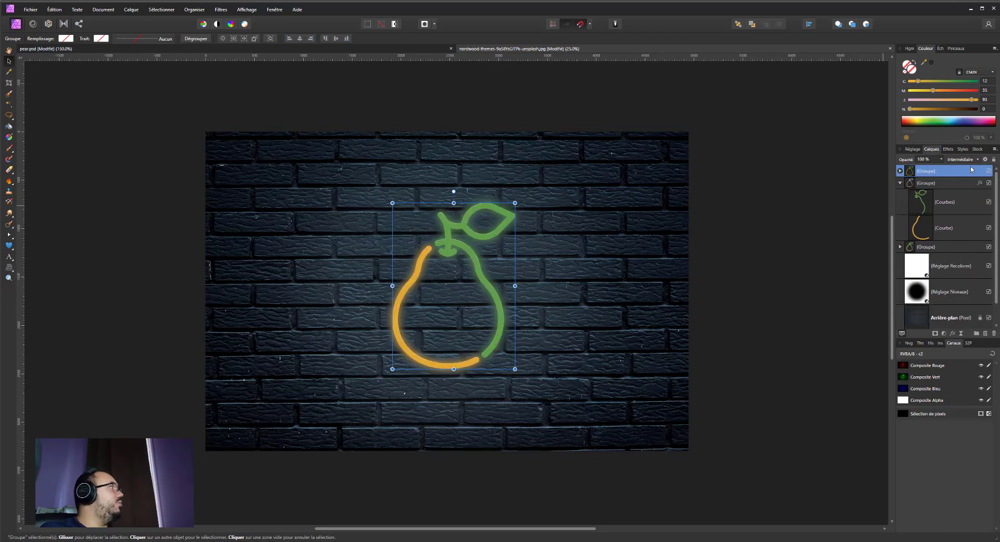
left_click(940, 159)
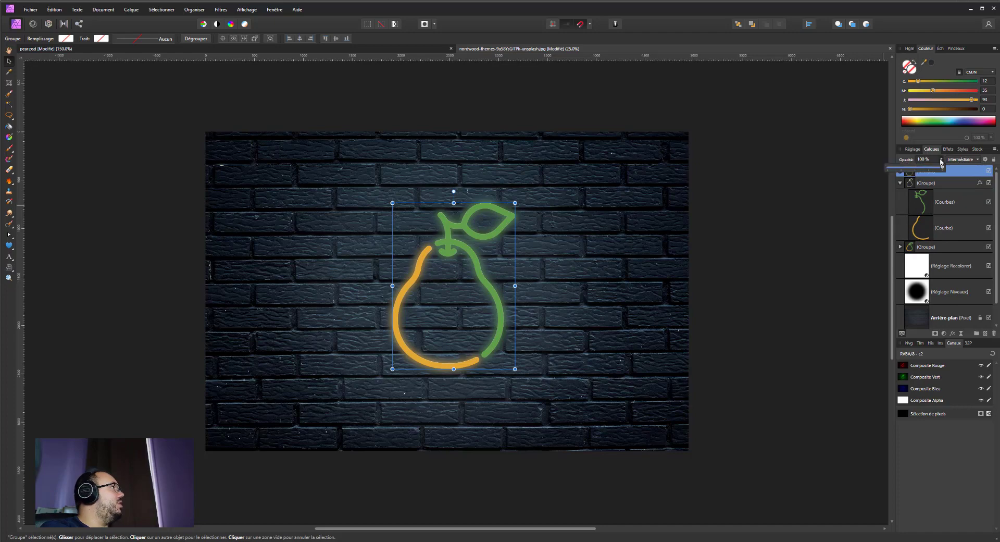
left_click(940, 161)
left_click(941, 160)
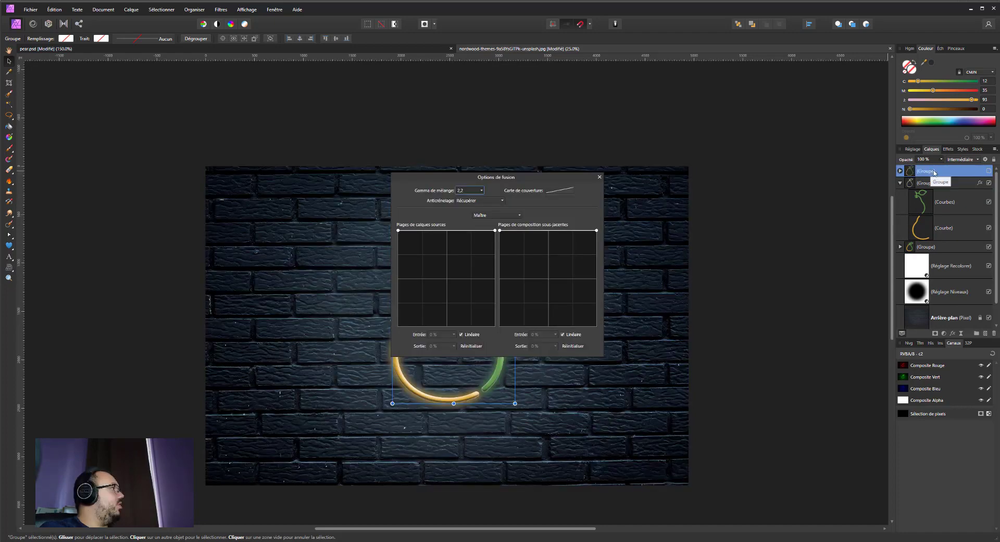
left_click(945, 172)
left_click(598, 175)
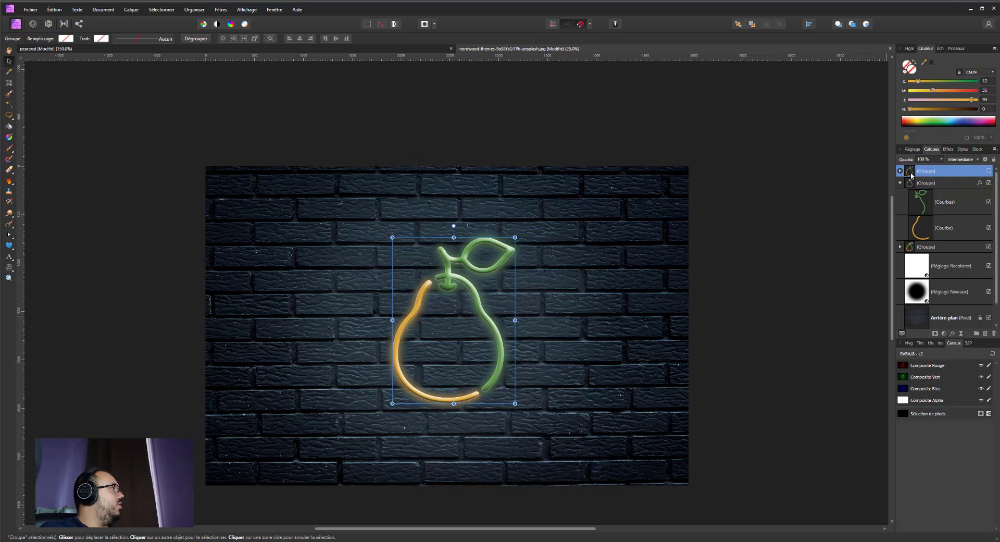
Step: Show the uppermost pear group and add a Biseau/Estampage layer effect of type Externe to it
left_click(989, 171)
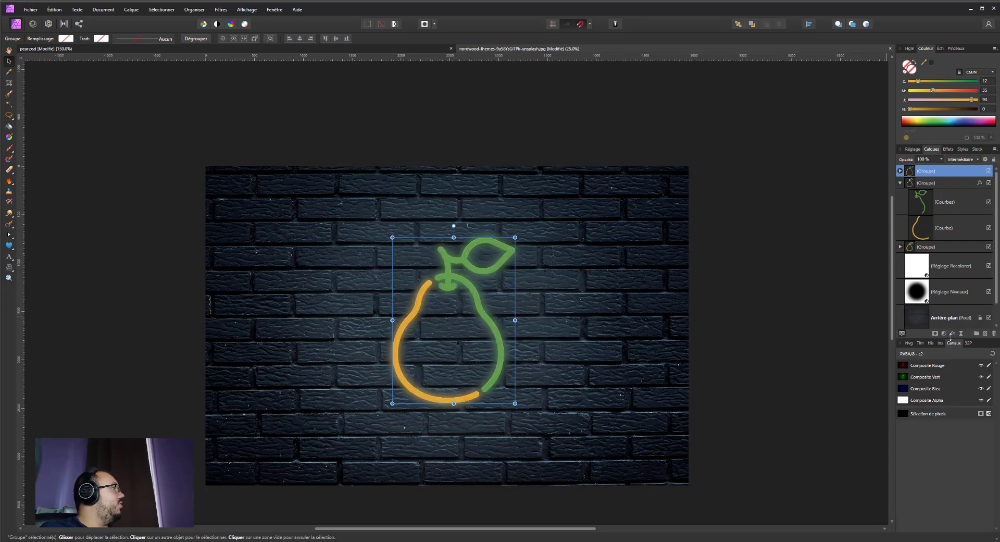
left_click(952, 334)
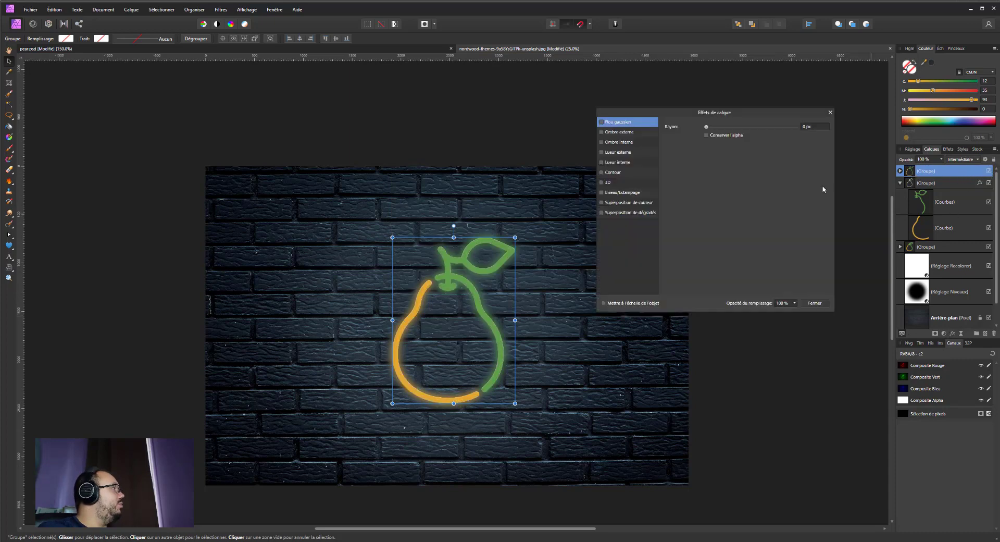
left_click(622, 192)
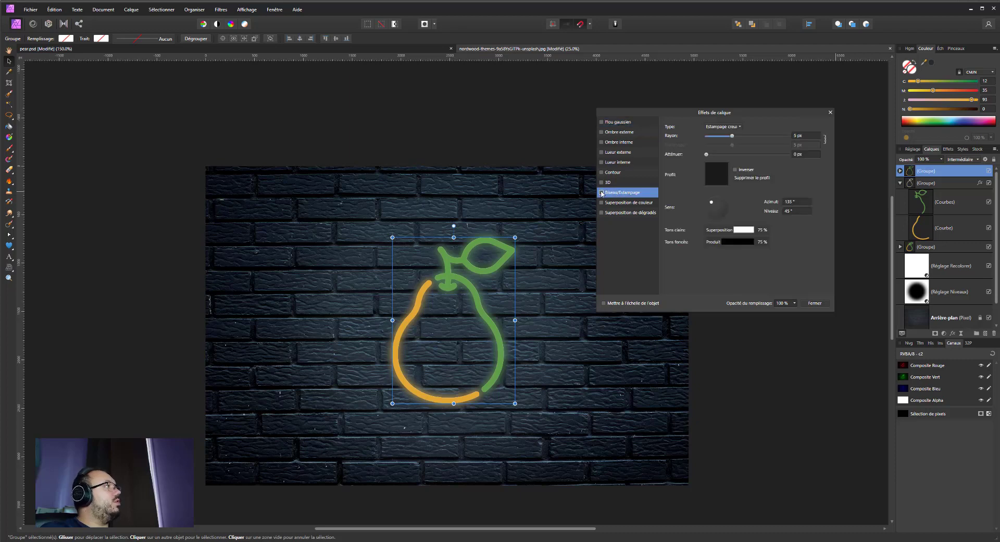
left_click(602, 193)
left_click(727, 127)
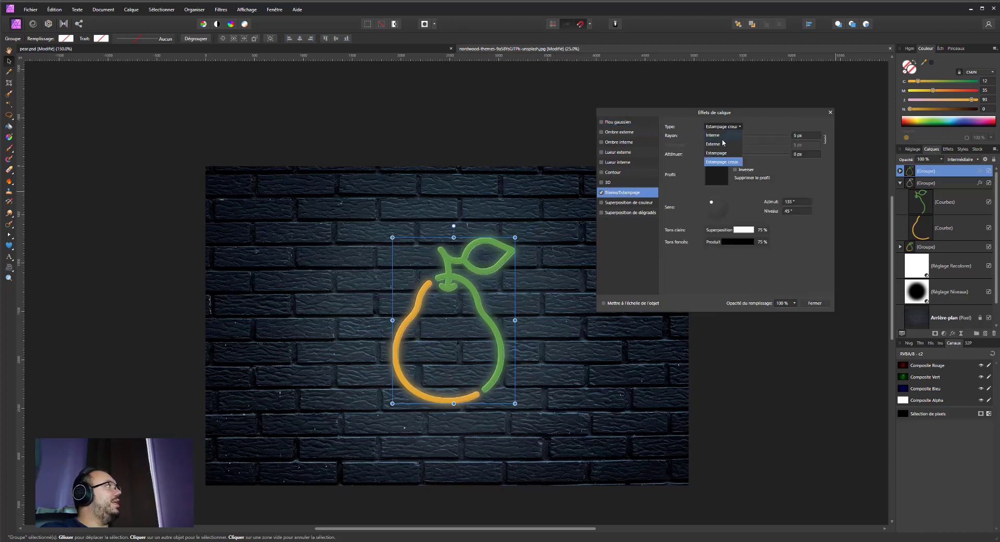
left_click(714, 144)
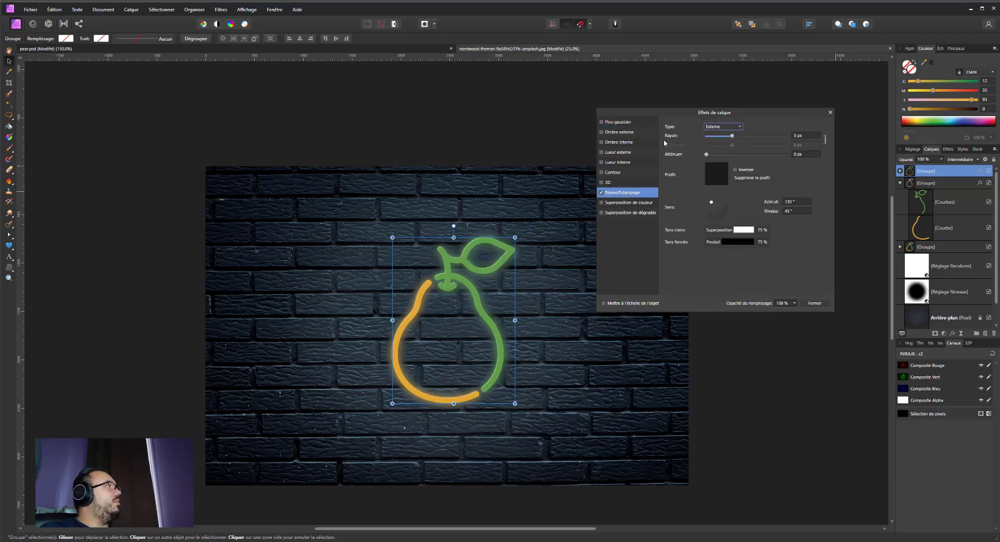
Step: Set the group's fill opacity to 0%, the bevel's radius to 28.2 px and its attenuation to 11.9 px
left_click(795, 303)
left_click_drag(764, 311, 728, 312)
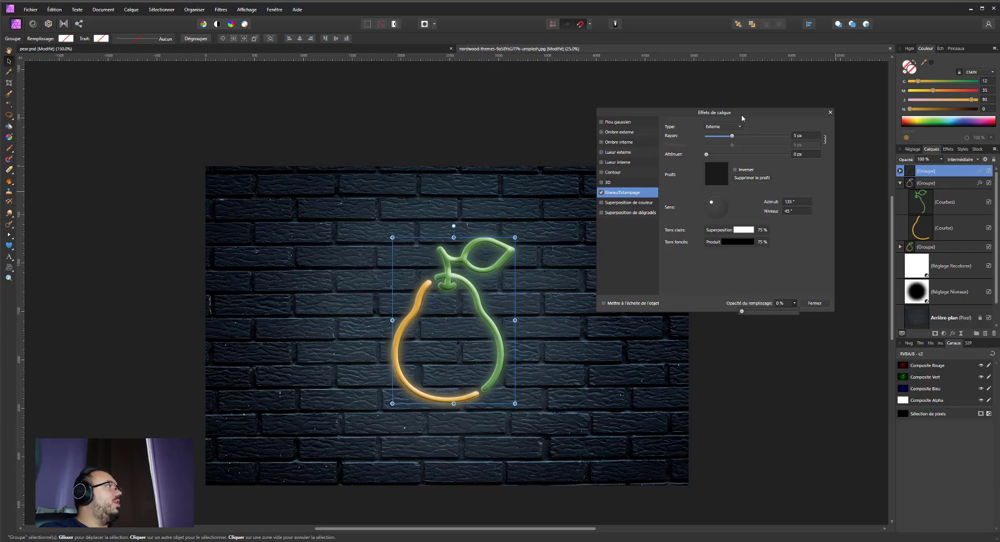
mouse_move(755, 137)
left_mouse_down()
mouse_move(767, 135)
mouse_move(742, 135)
mouse_move(767, 136)
left_mouse_up()
left_click_drag(707, 154, 756, 136)
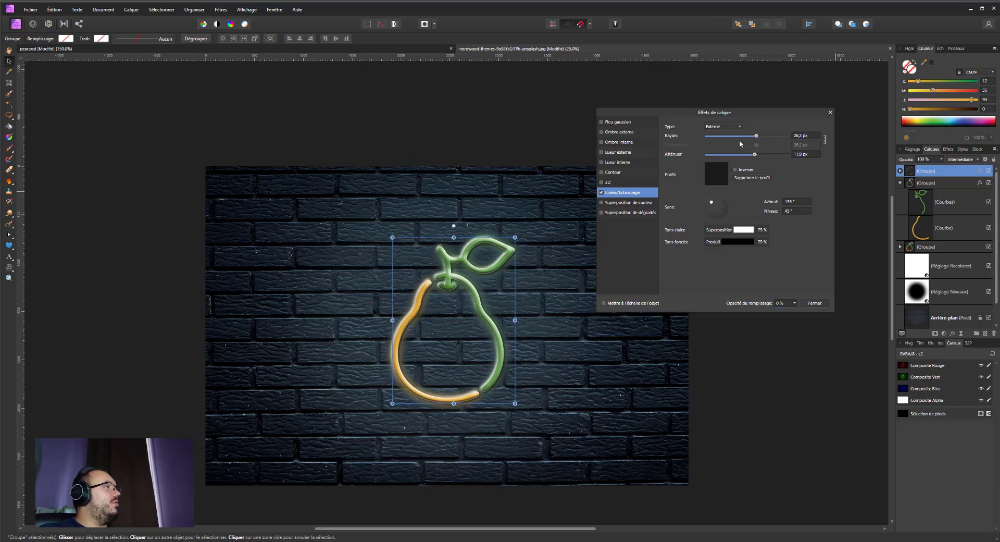
Step: Compare the standard bevel profiles on the pear and apply the steep concave curve
left_click(723, 182)
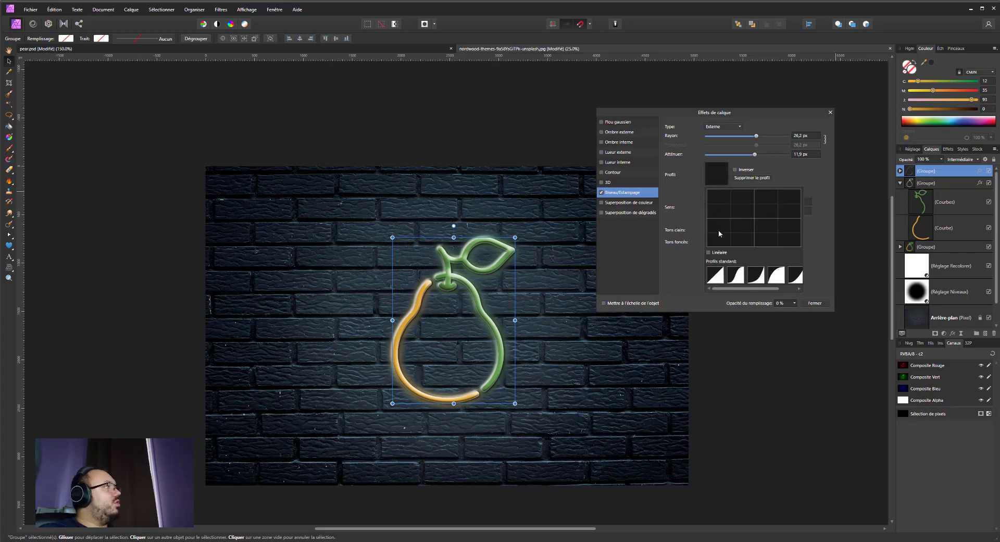
left_click(731, 278)
scroll(760, 276, "right", 2)
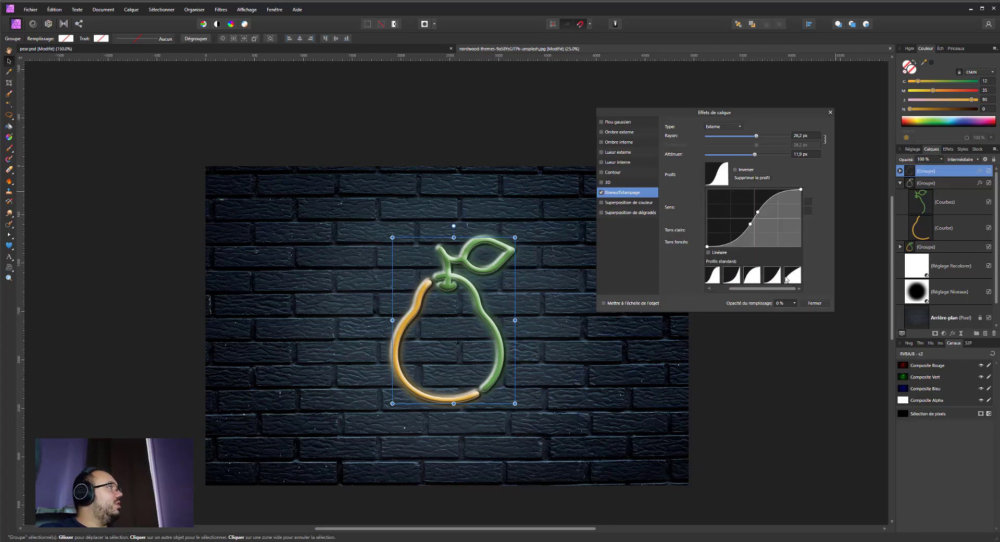
left_click(786, 280)
left_click(752, 279)
left_click(776, 281)
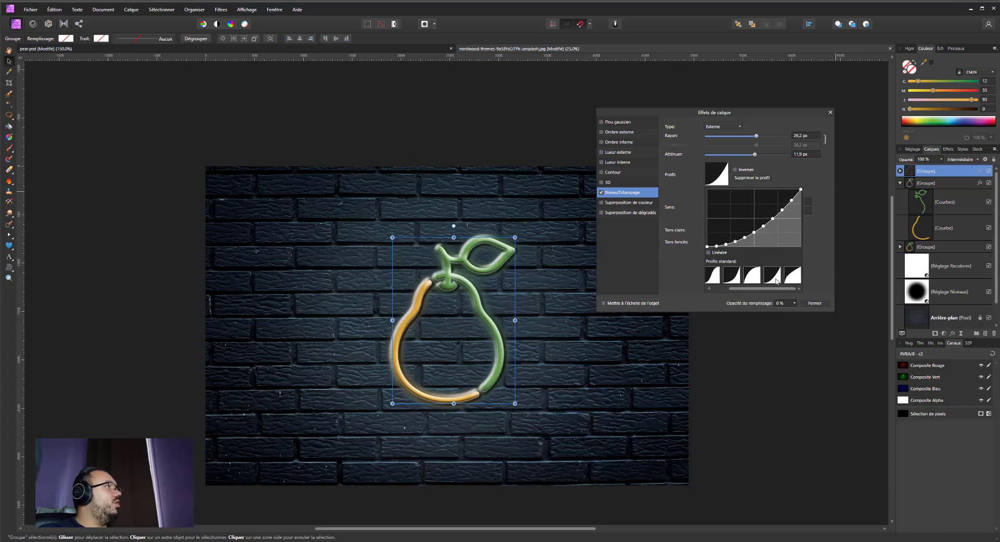
left_click(792, 276)
left_click(772, 277)
left_click(751, 277)
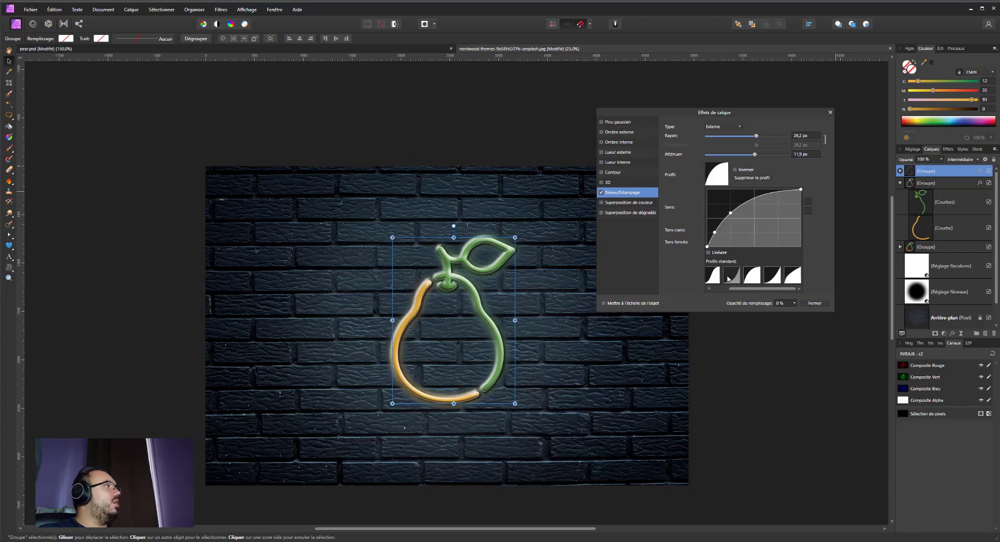
left_click(728, 279)
left_click(721, 277)
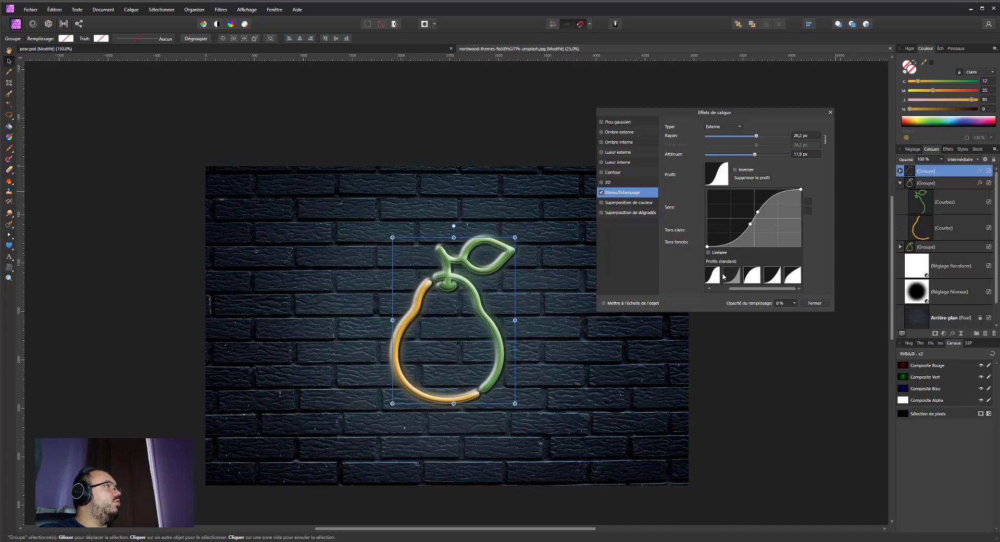
left_click(724, 277)
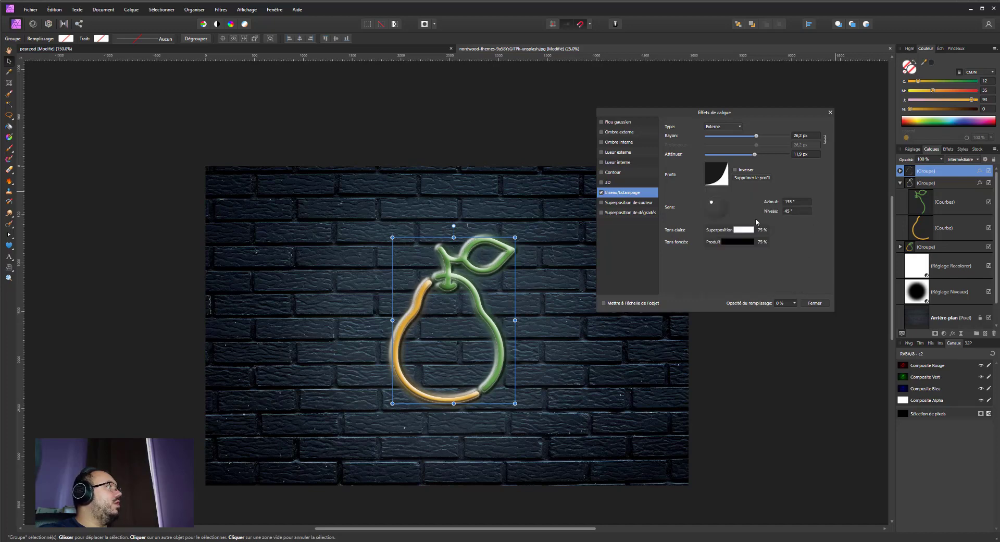
Step: Reduce the bevel's highlight opacity to 42% and its shadow opacity to 28%
mouse_move(762, 233)
left_click_drag(785, 264, 766, 275)
mouse_move(761, 241)
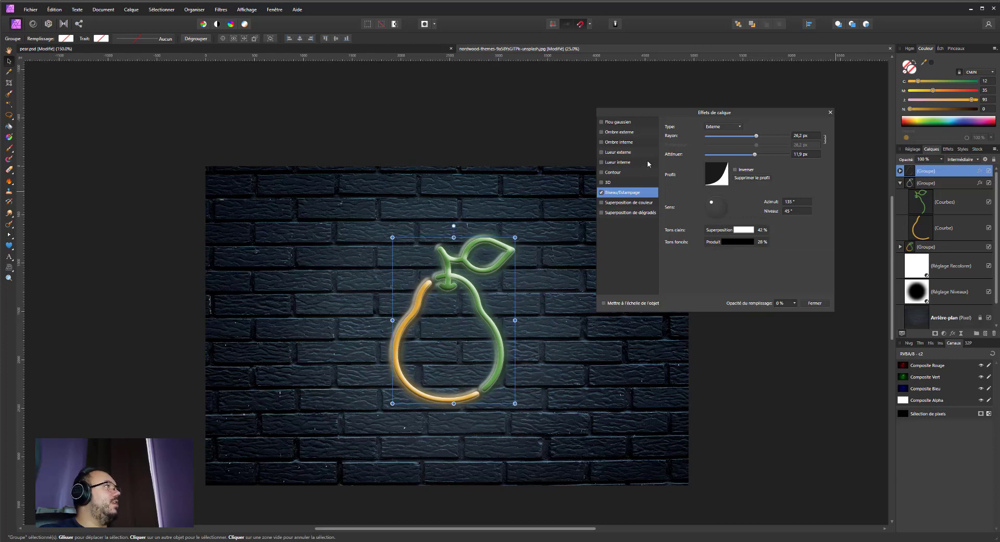
Step: Add a grey Lueur interne effect with a 1.9 px radius and about 55% intensity
left_click(614, 164)
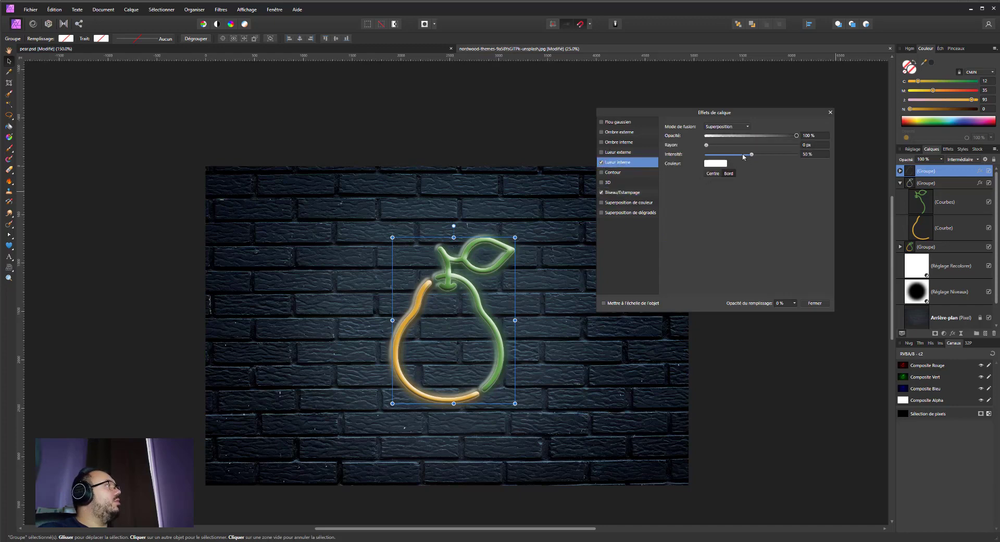
left_click(714, 164)
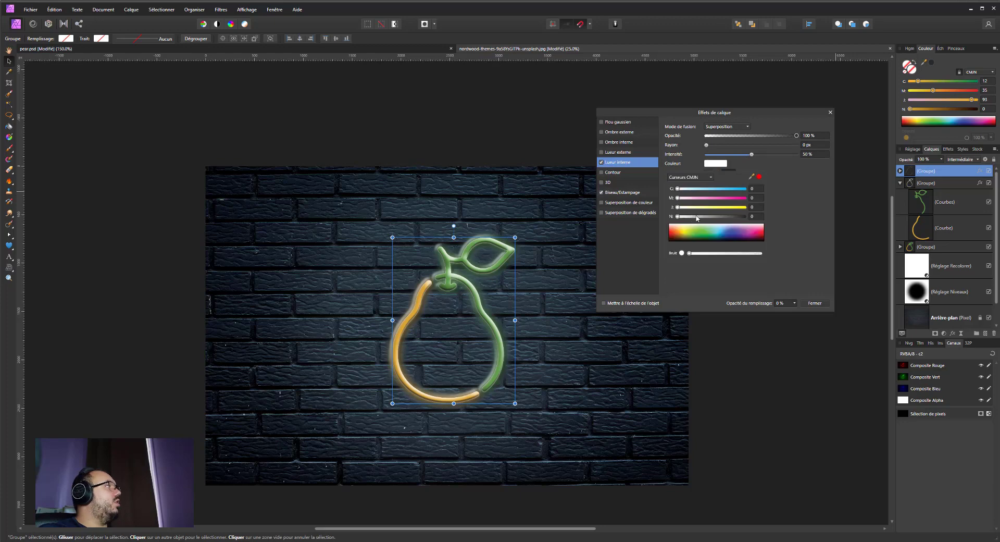
left_click_drag(692, 216, 709, 217)
left_click(720, 146)
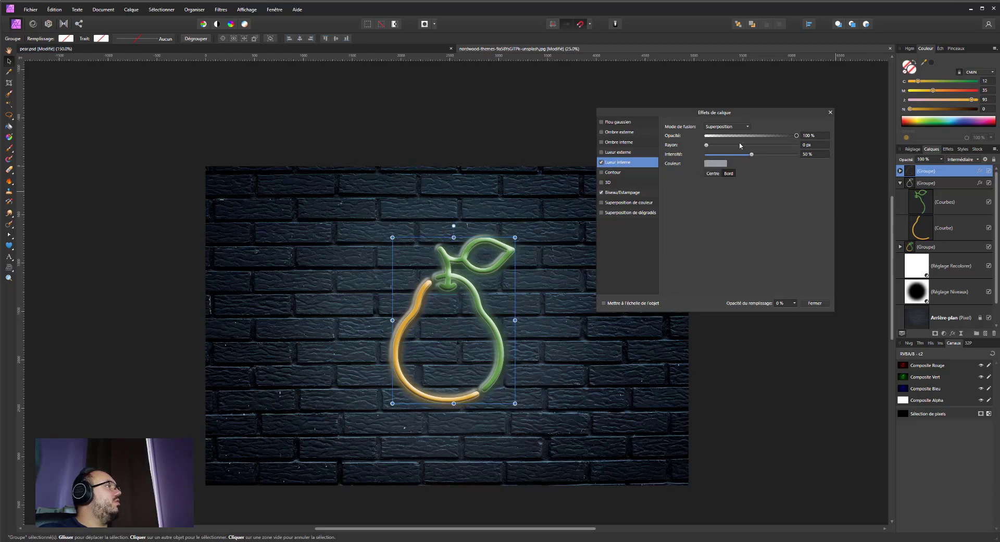
mouse_move(737, 147)
left_mouse_down()
mouse_move(718, 146)
mouse_move(740, 147)
mouse_move(729, 146)
mouse_move(735, 156)
mouse_move(754, 140)
mouse_move(797, 136)
mouse_move(739, 155)
mouse_move(763, 156)
mouse_move(723, 159)
mouse_move(756, 155)
left_mouse_up()
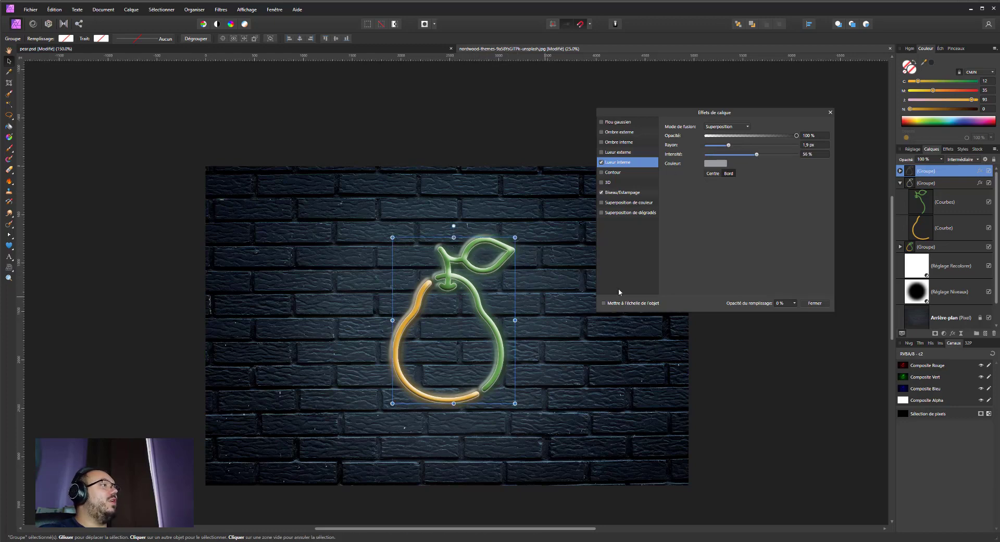
Step: Add a black Ombre externe effect with 58% opacity, a large radius, about 35 px offset and 10% intensity, and close the layer effects
left_click(620, 133)
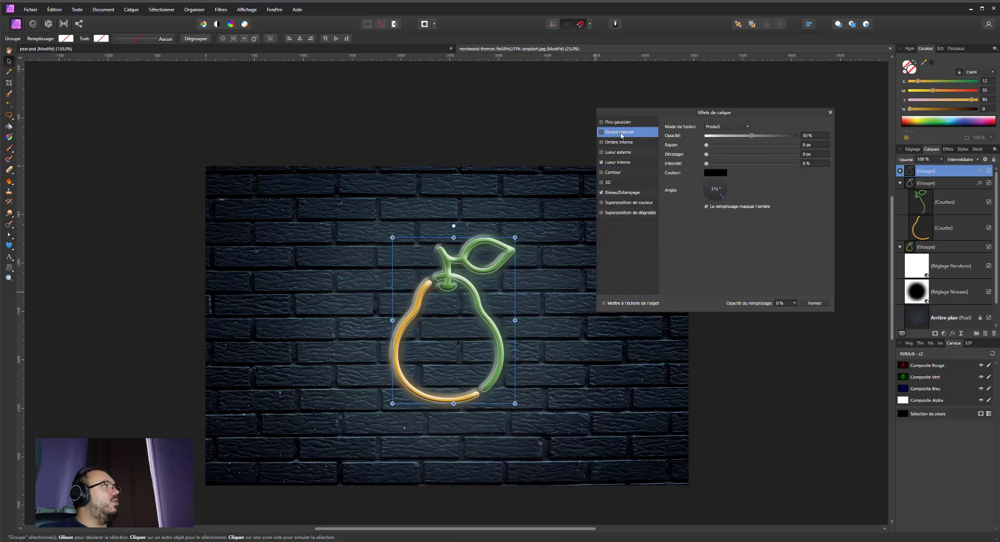
left_click(601, 133)
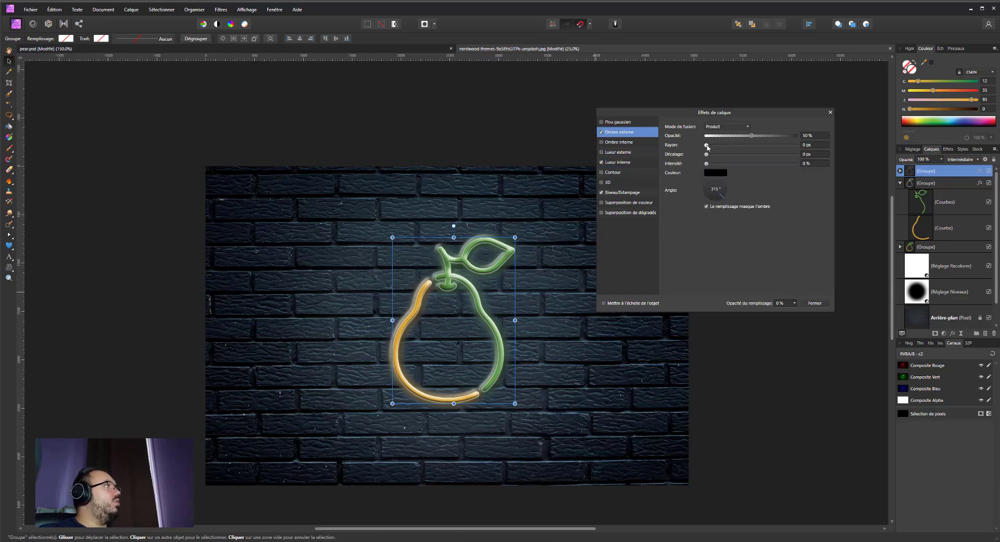
left_click_drag(707, 146, 789, 149)
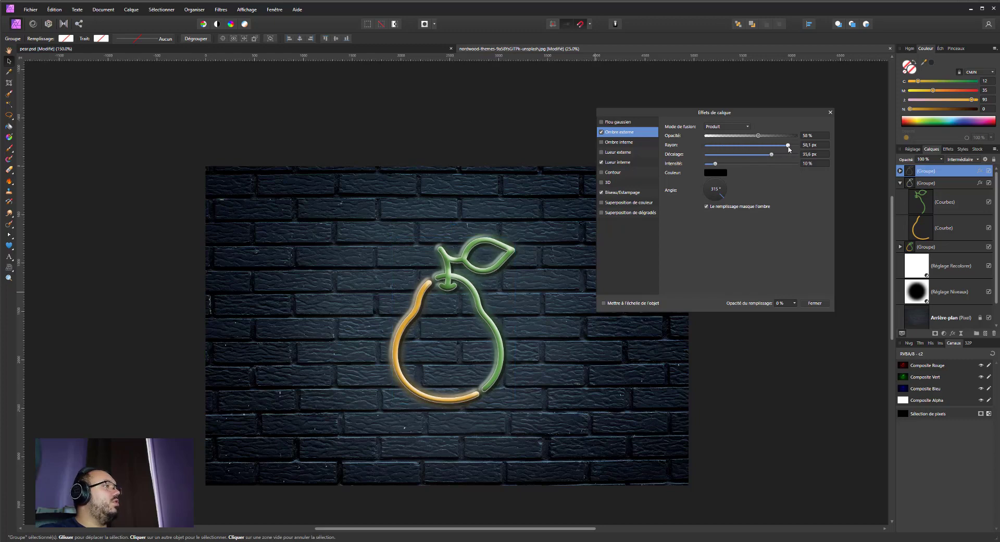
left_click(812, 303)
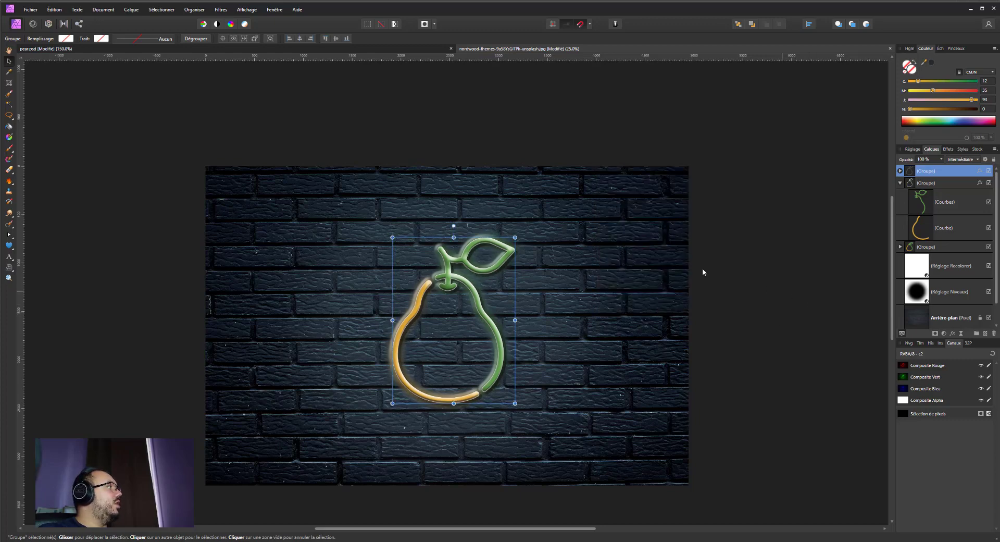
Step: Review the deselected pear sign on the whole wall and check the second pear group's Ombre externe settings
left_click(170, 173)
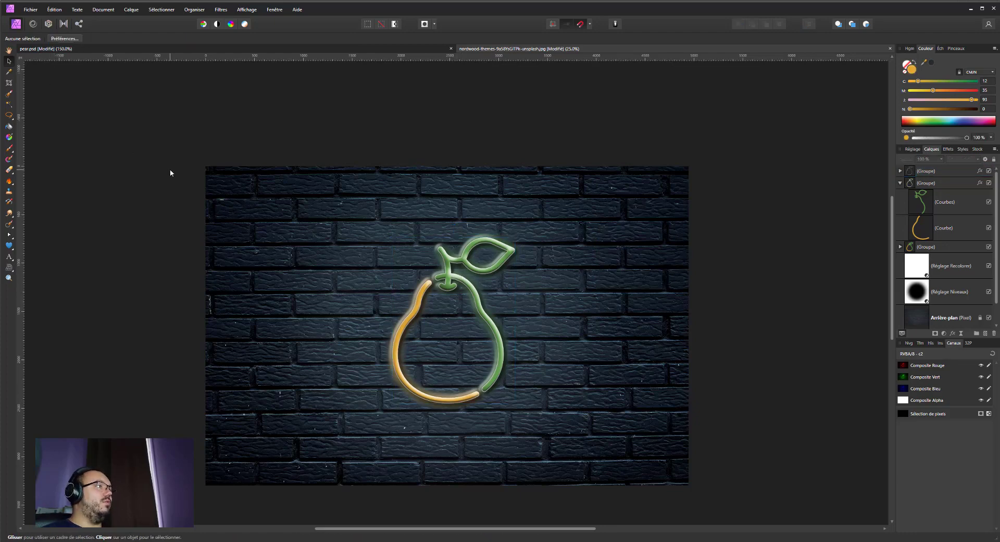
key("ctrl+minus")
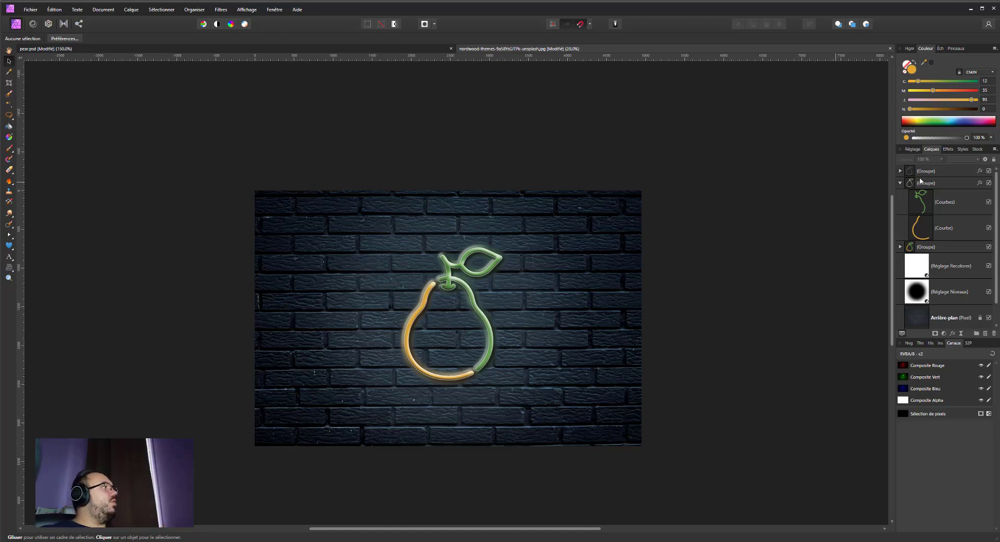
left_click(980, 183)
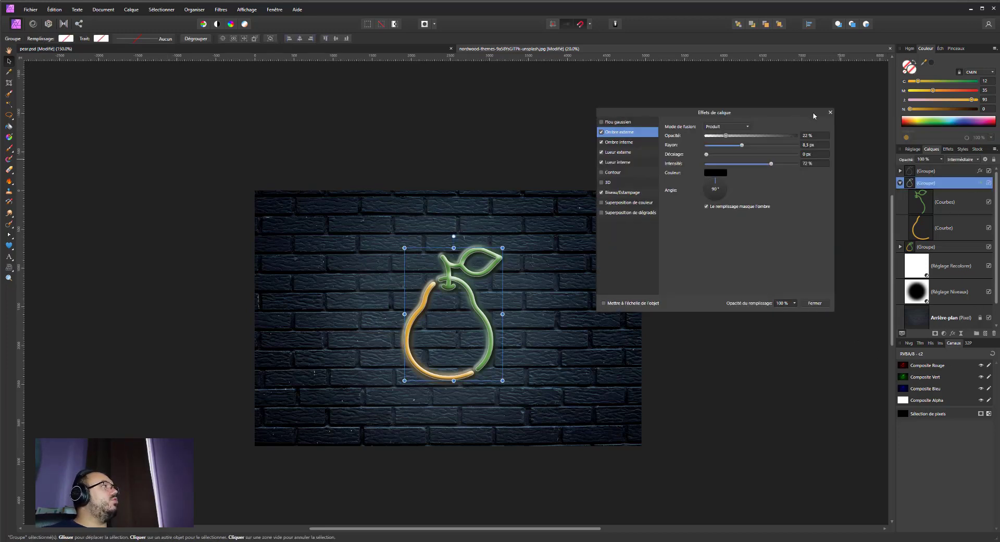
left_click(830, 112)
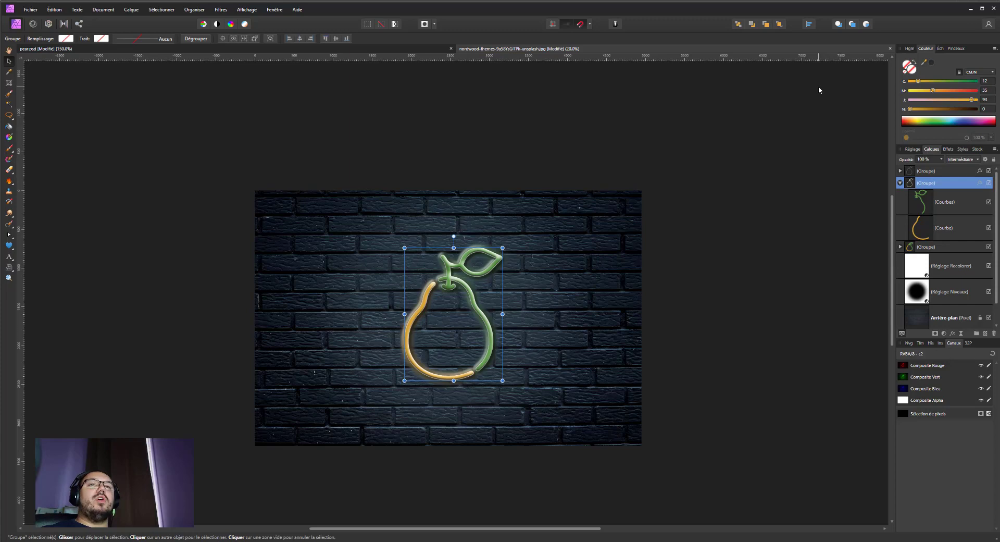